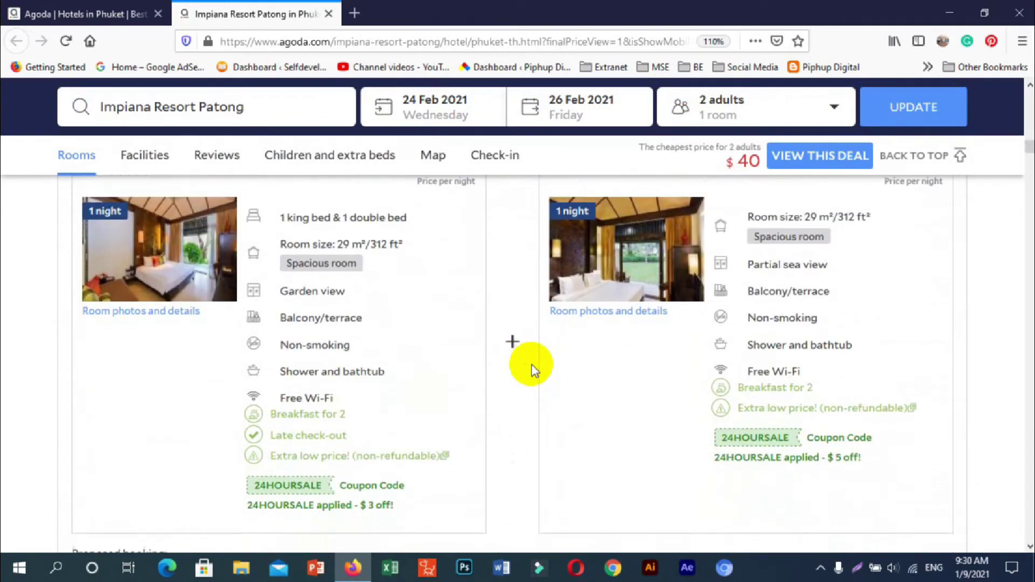
scroll(531, 364, "down", 2)
scroll(531, 365, "up", 2)
scroll(531, 364, "up", 2)
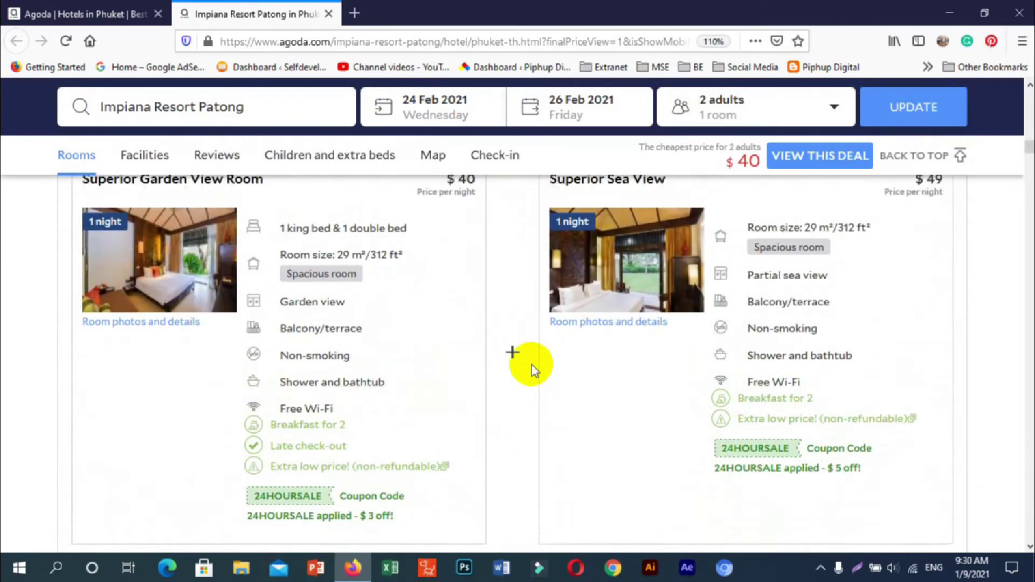
scroll(532, 364, "down", 3)
scroll(431, 429, "down", 1)
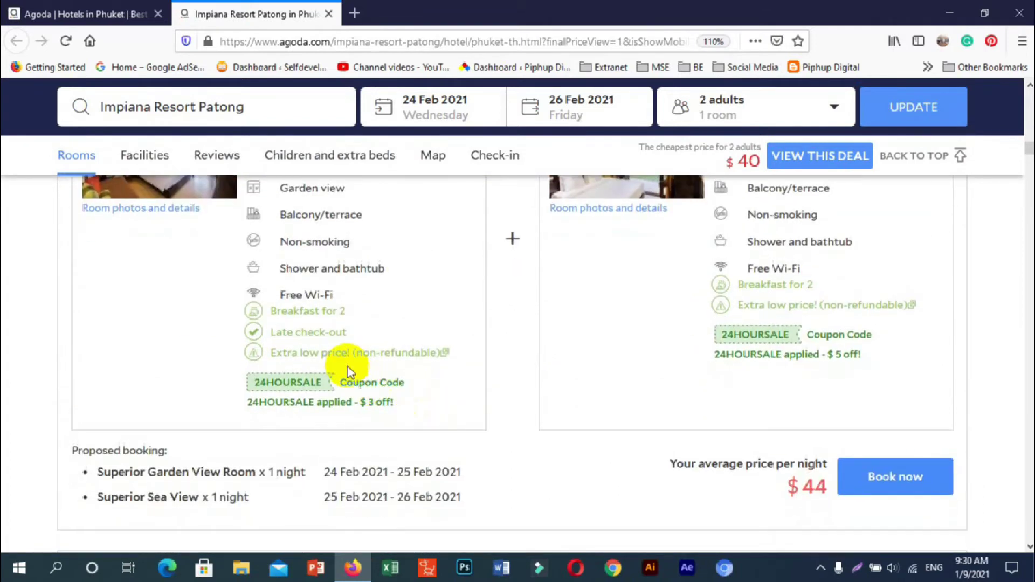
mouse_move(348, 351)
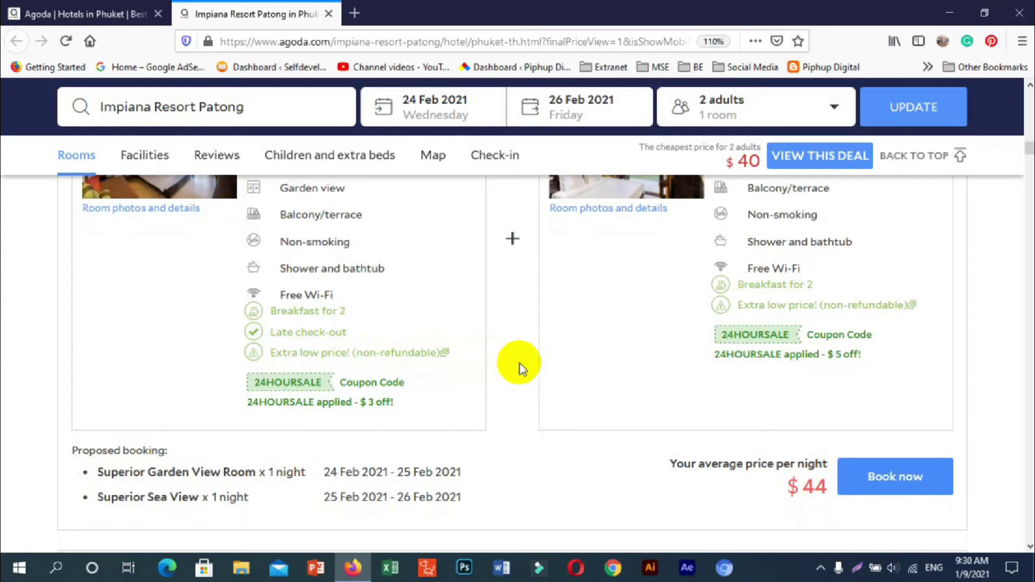
scroll(520, 363, "up", 6)
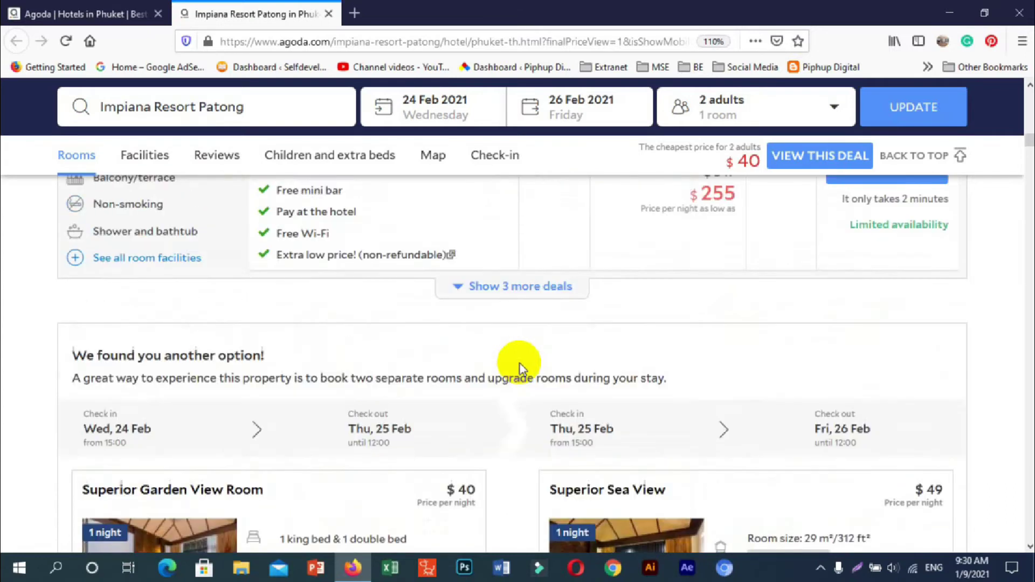
scroll(519, 363, "up", 8)
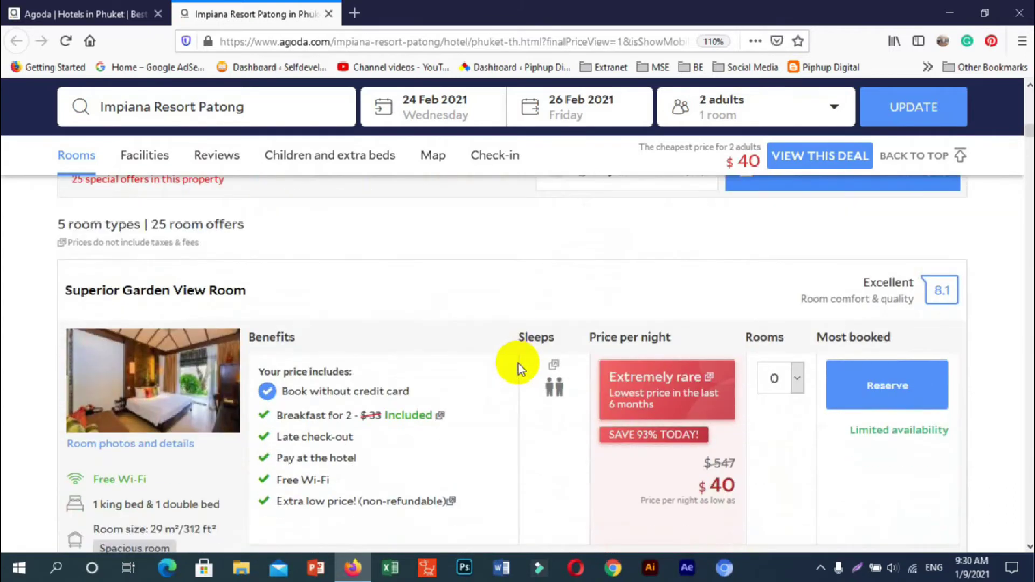
scroll(519, 363, "down", 2)
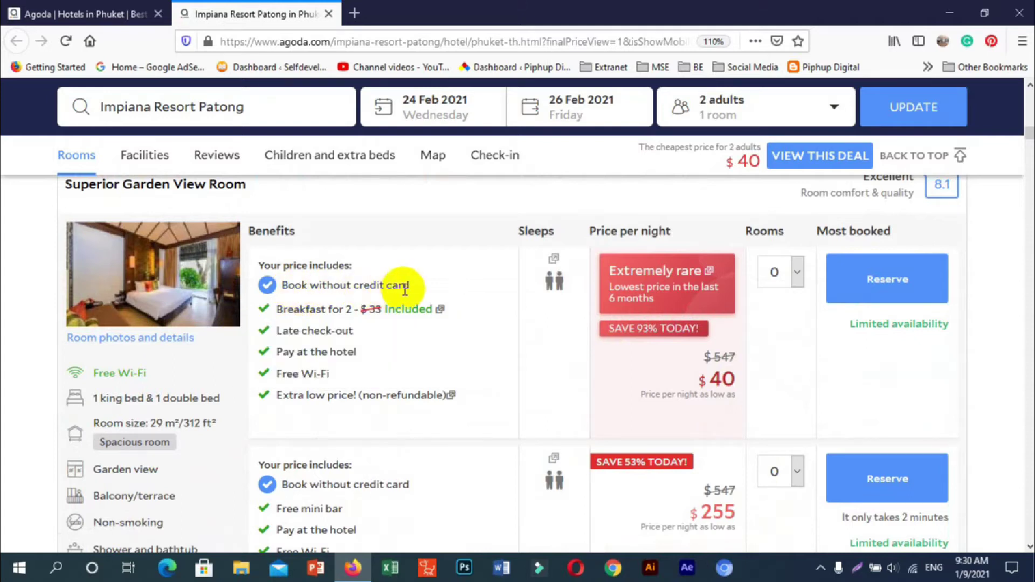
- Reserve one $40-per-night Superior Garden View Room, retrying after the page error
left_click(797, 275)
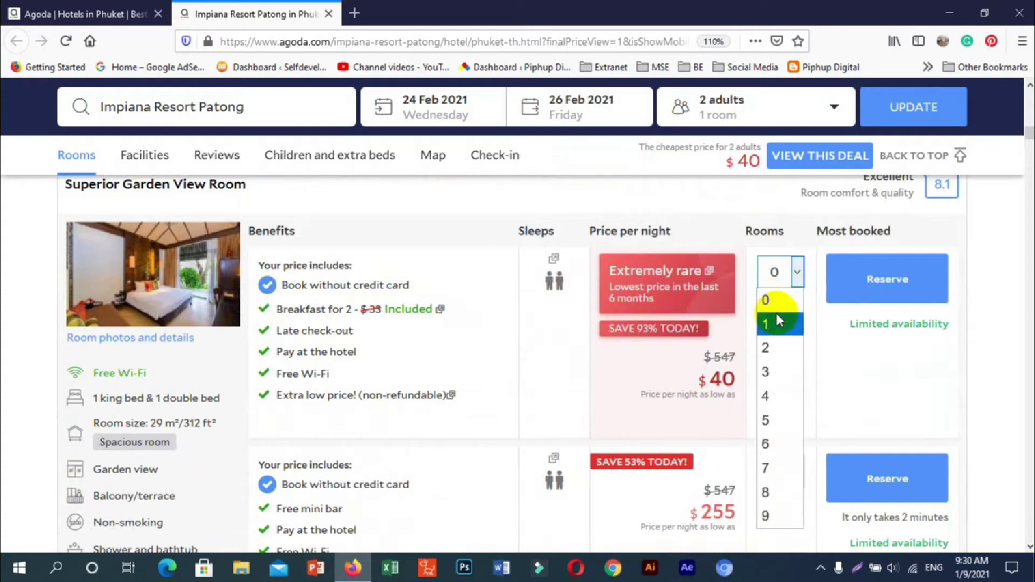
left_click(776, 317)
left_click(883, 282)
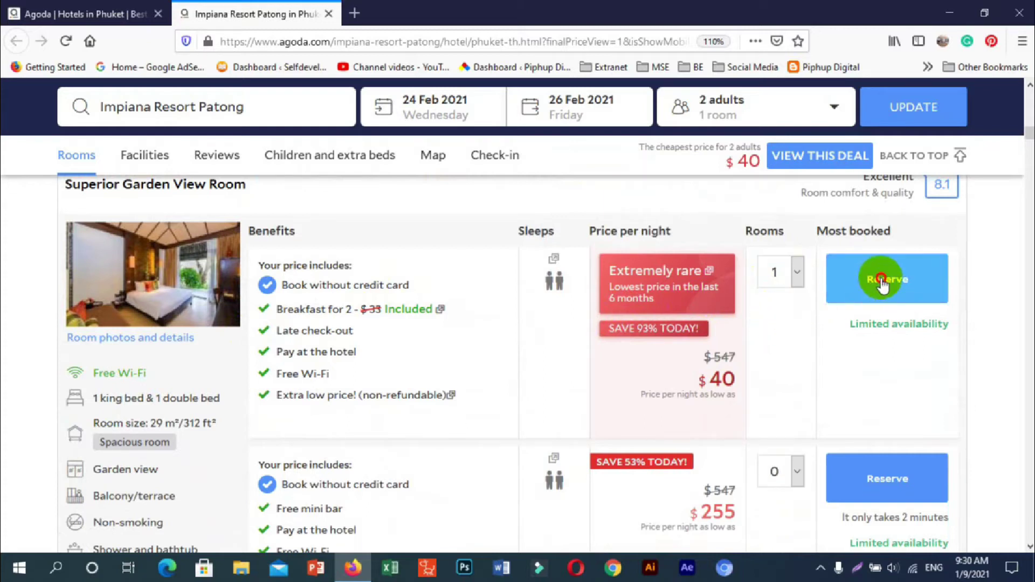
left_click(730, 464)
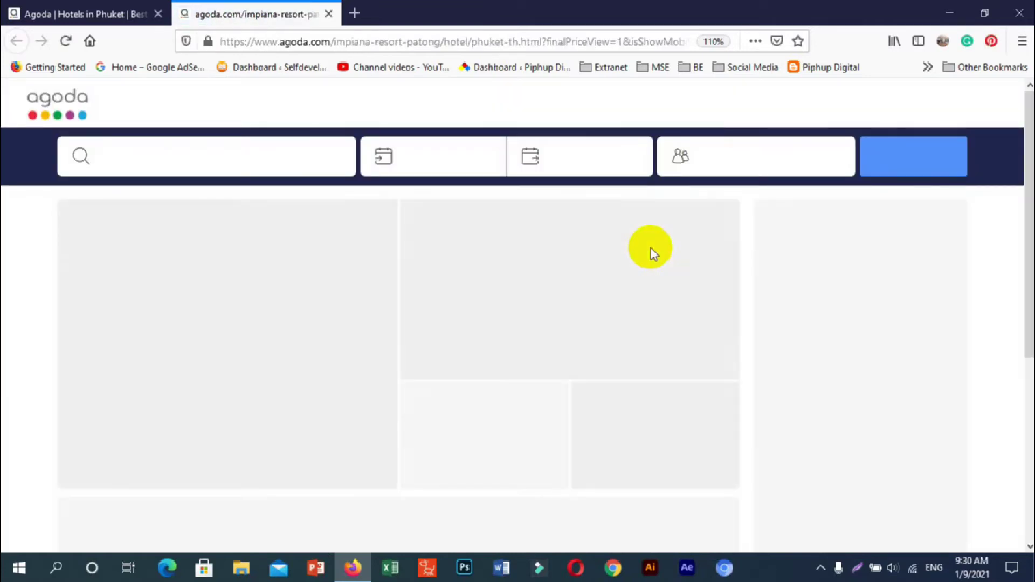
scroll(652, 252, "down", 1)
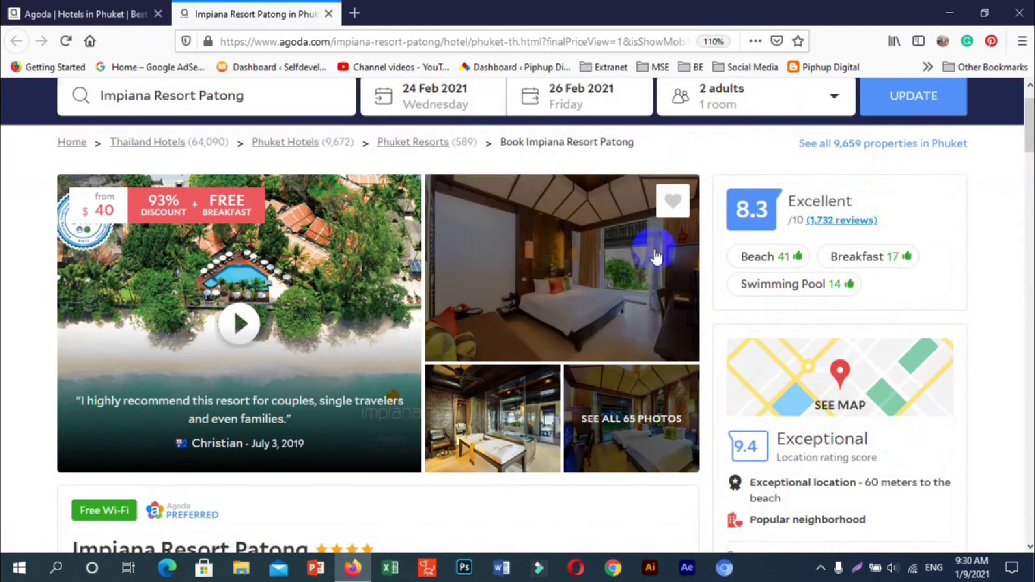
scroll(547, 329, "down", 15)
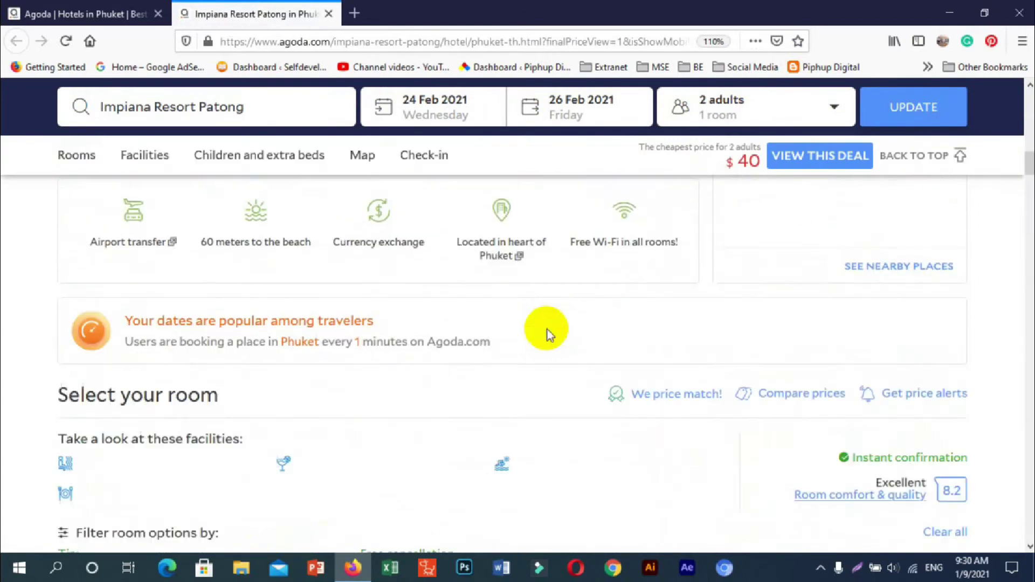
scroll(548, 329, "down", 10)
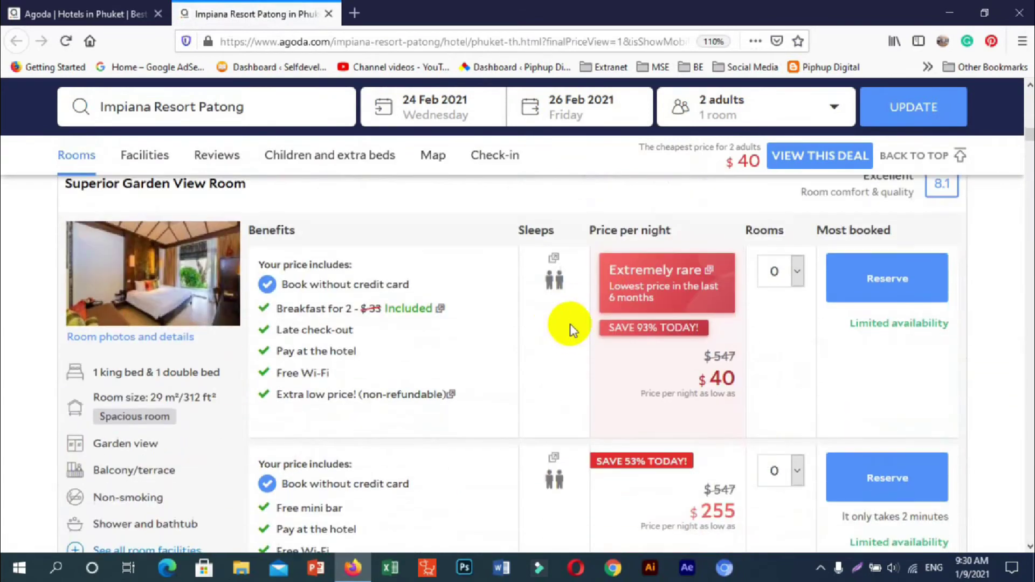
left_click(797, 275)
left_click(779, 322)
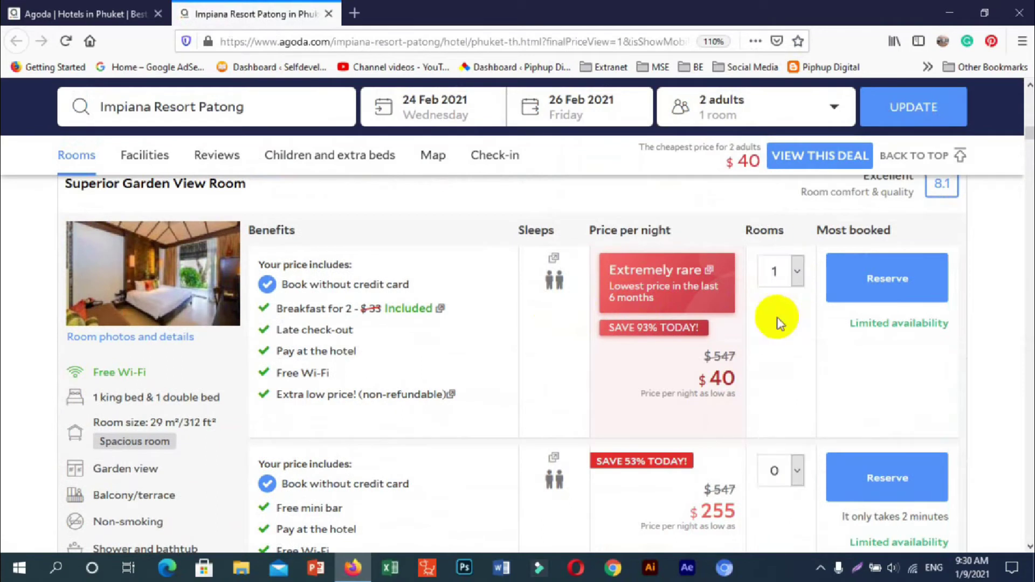
left_click(883, 290)
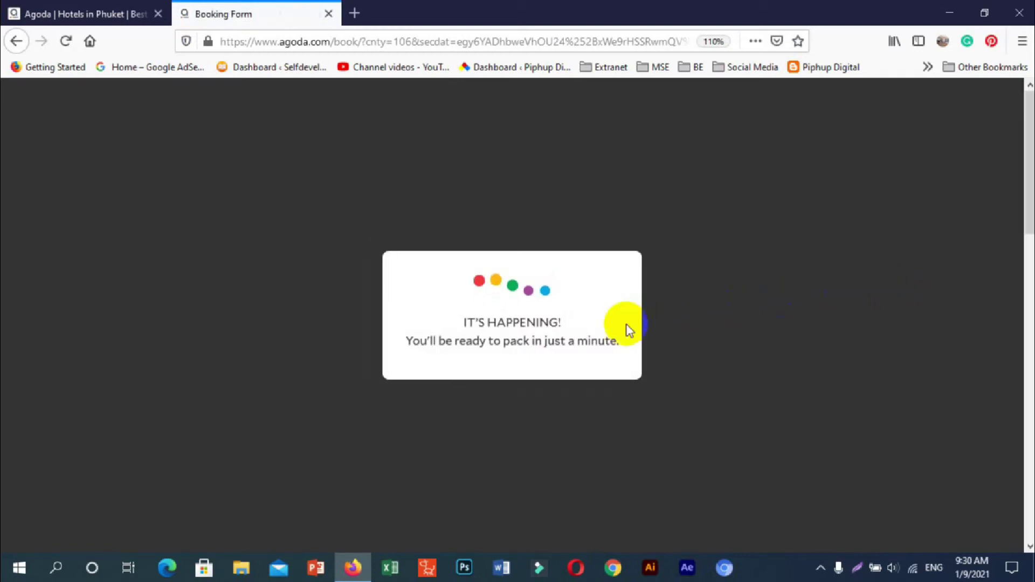
- Enter the guest's e-mail address, retype it to confirm, and begin the phone number field
scroll(611, 329, "down", 4)
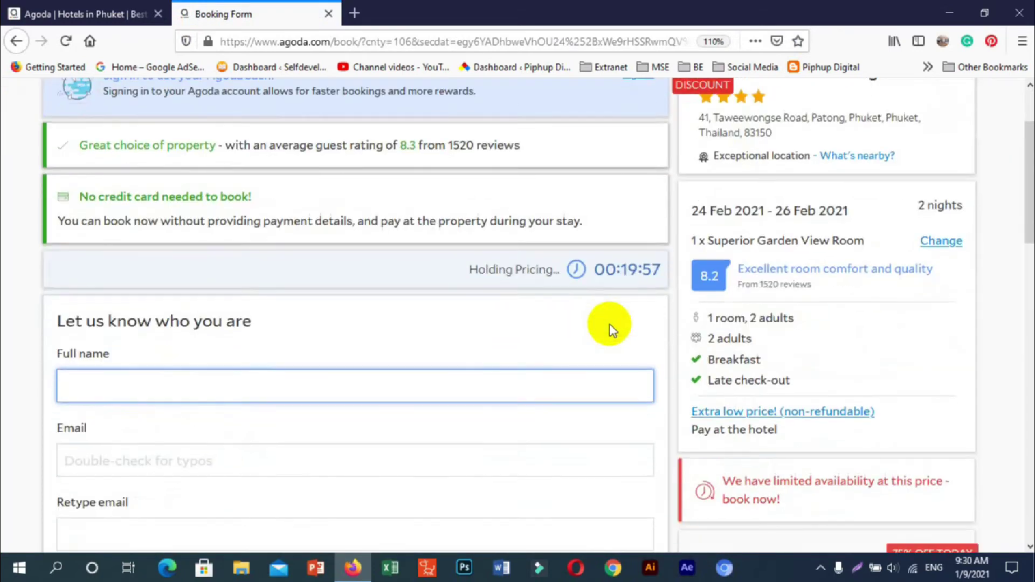
scroll(611, 329, "down", 2)
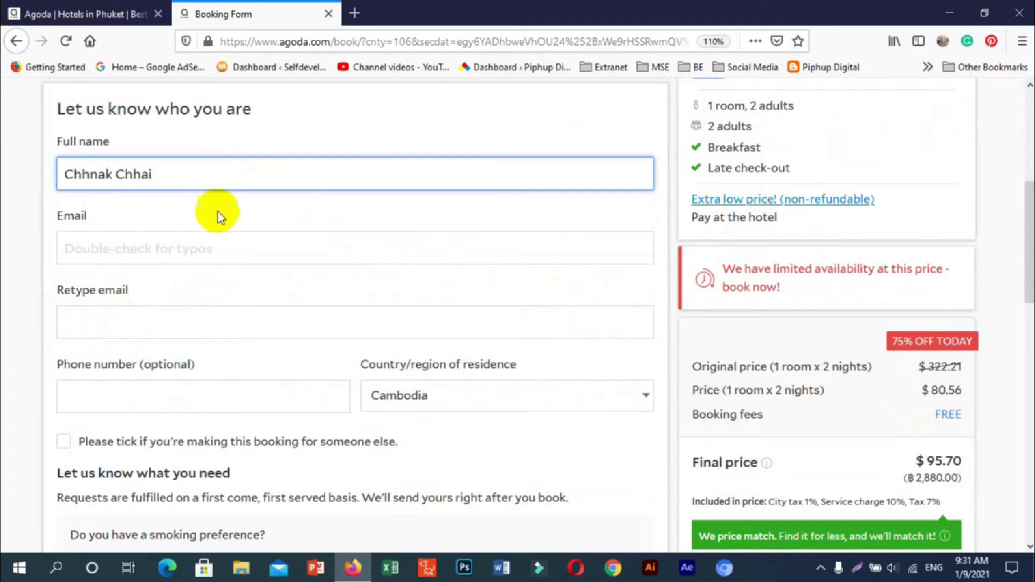
left_click(202, 250)
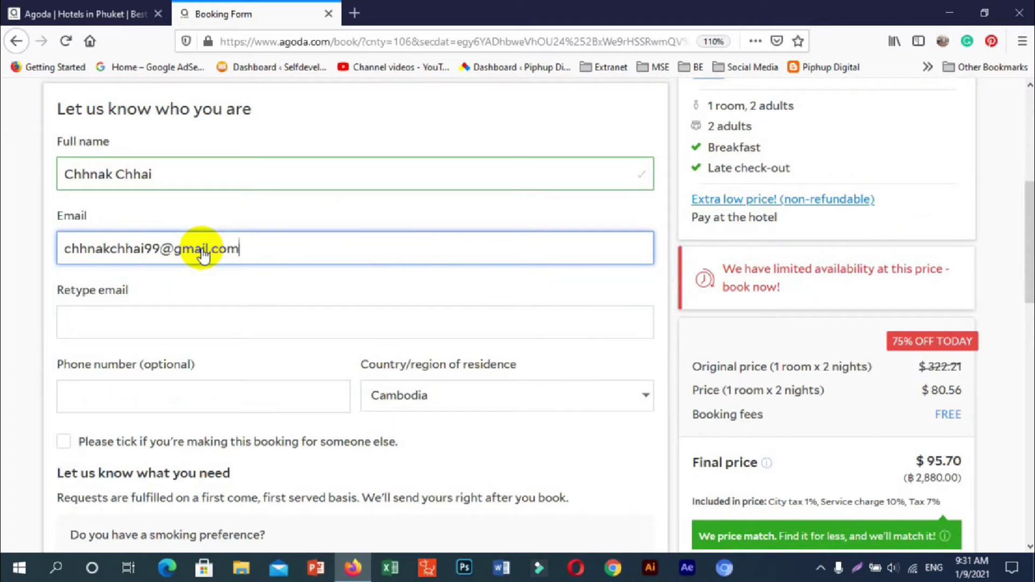
left_click(156, 324)
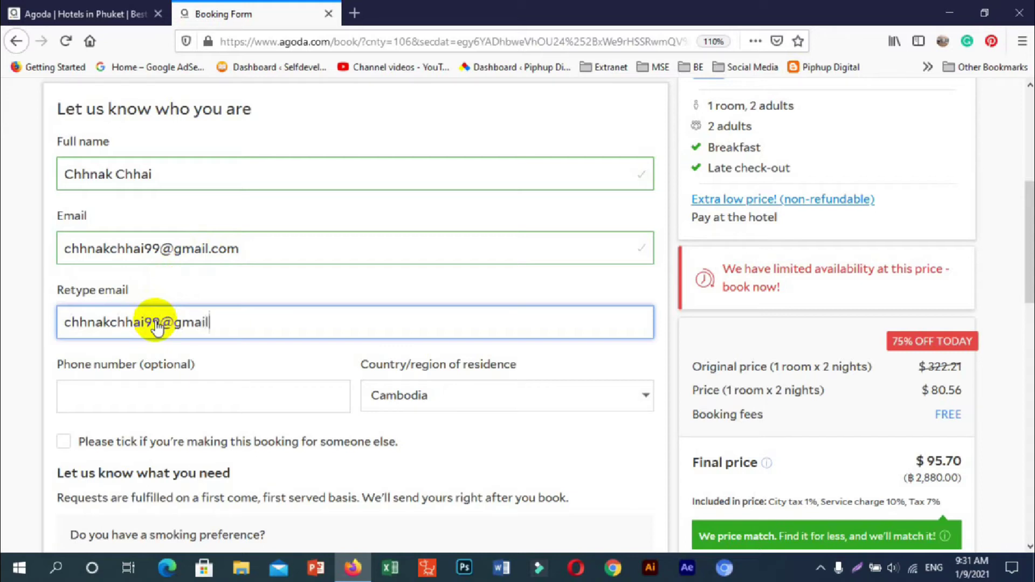
type("com")
scroll(156, 323, "down", 3)
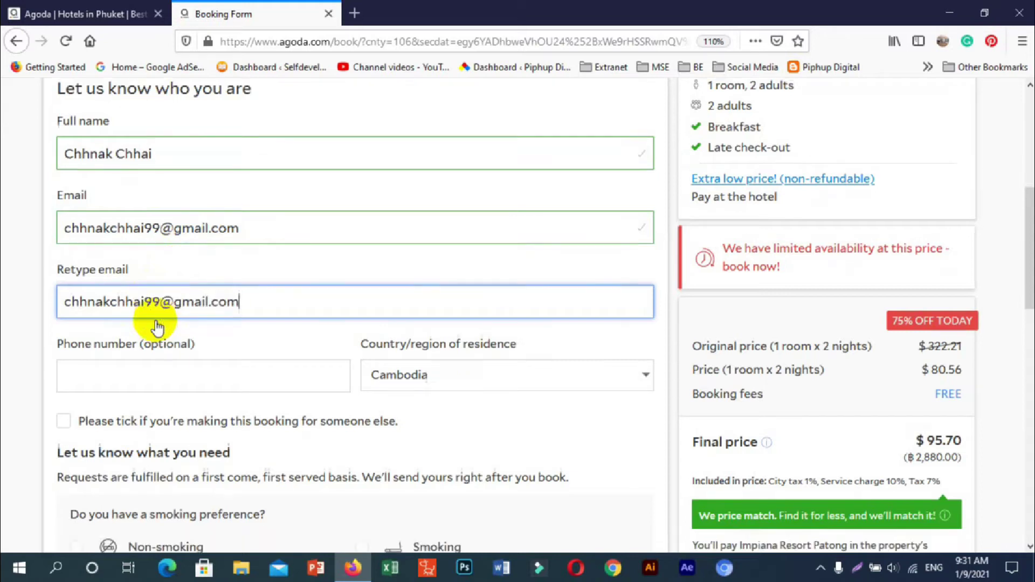
left_click(150, 279)
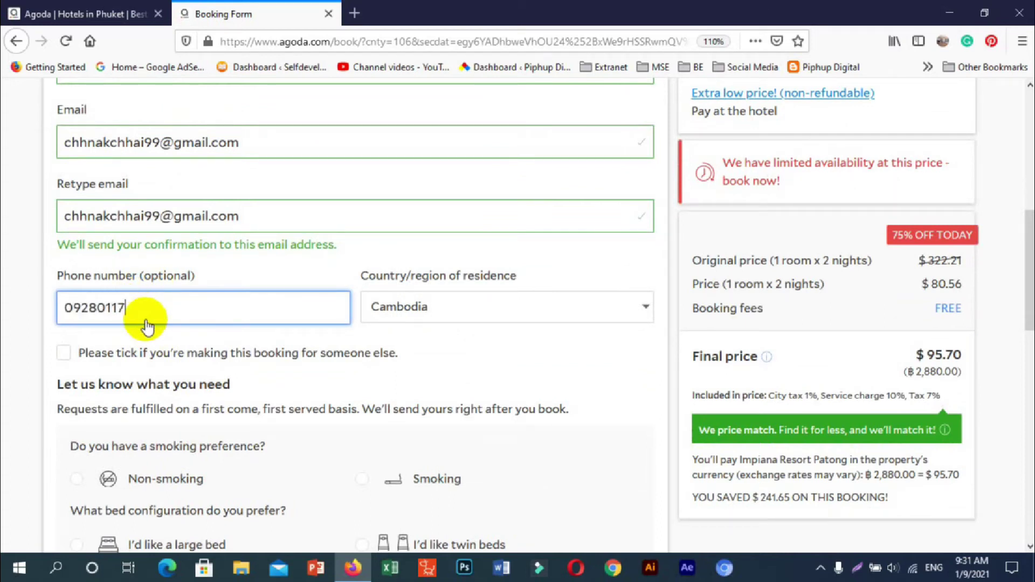
- Request a non-smoking room with a large bed in the special requests
scroll(232, 313, "down", 6)
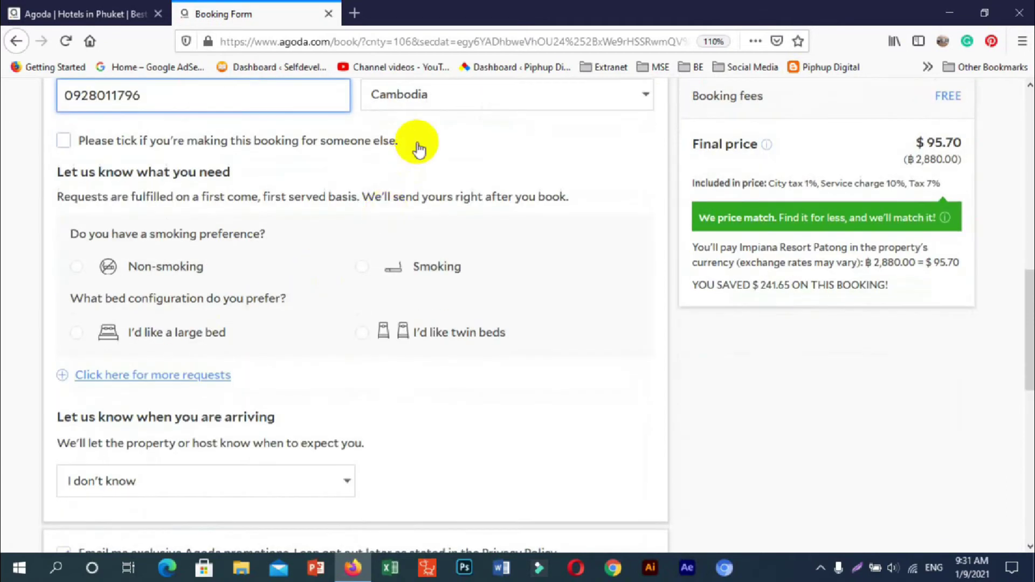
scroll(485, 215, "up", 3)
scroll(397, 277, "down", 9)
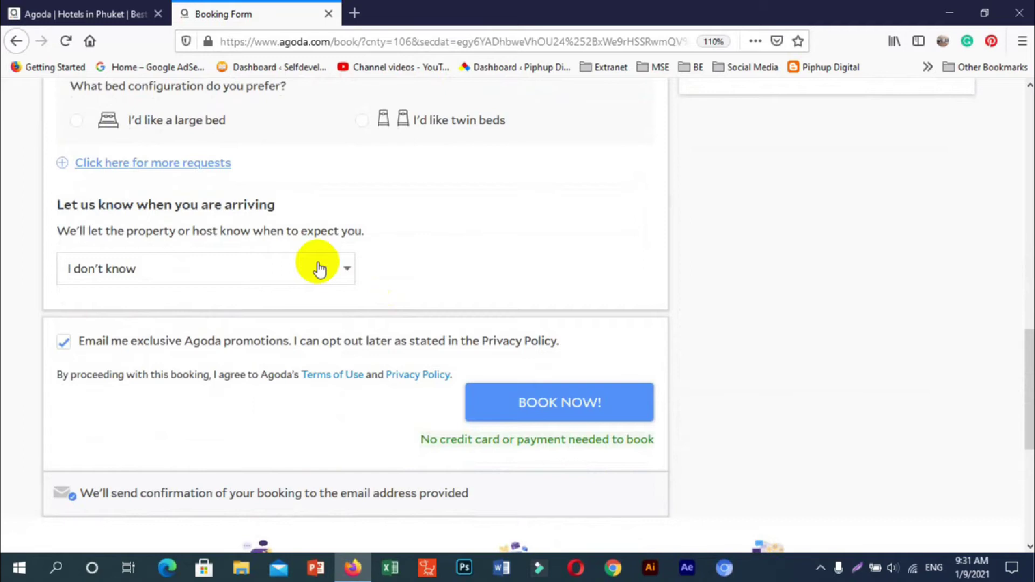
scroll(319, 268, "up", 3)
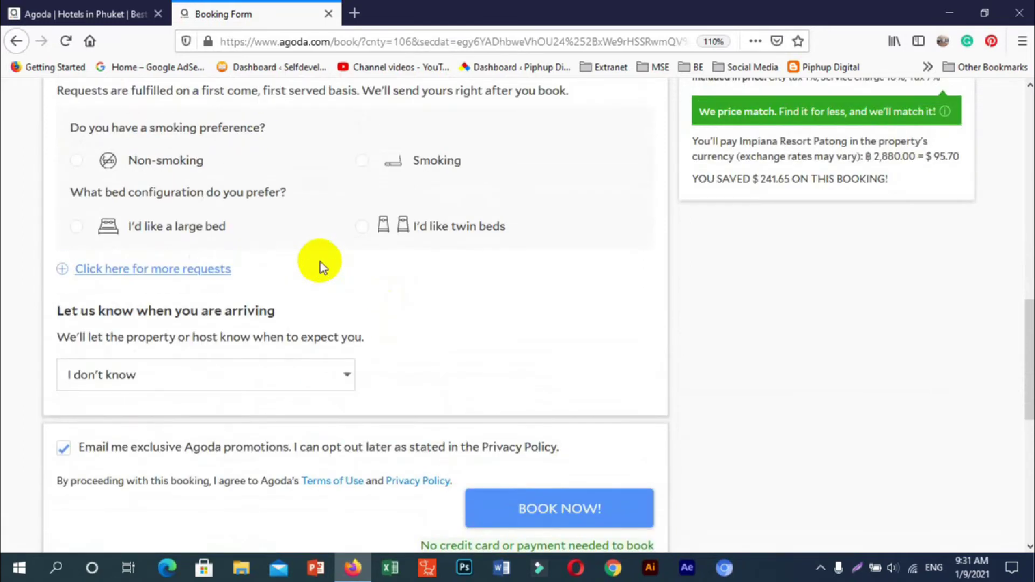
scroll(320, 262, "up", 3)
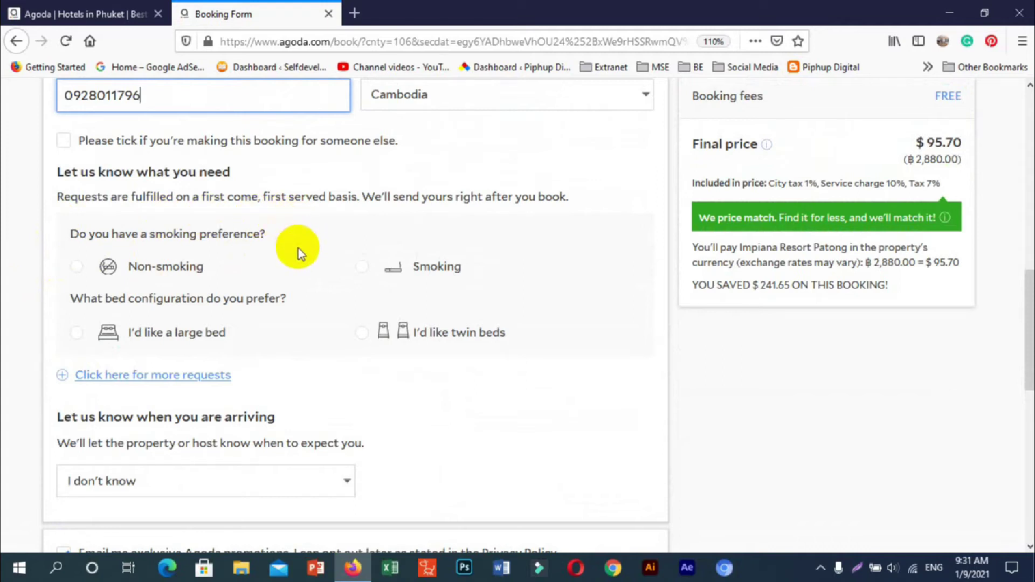
left_click(77, 268)
left_click(362, 268)
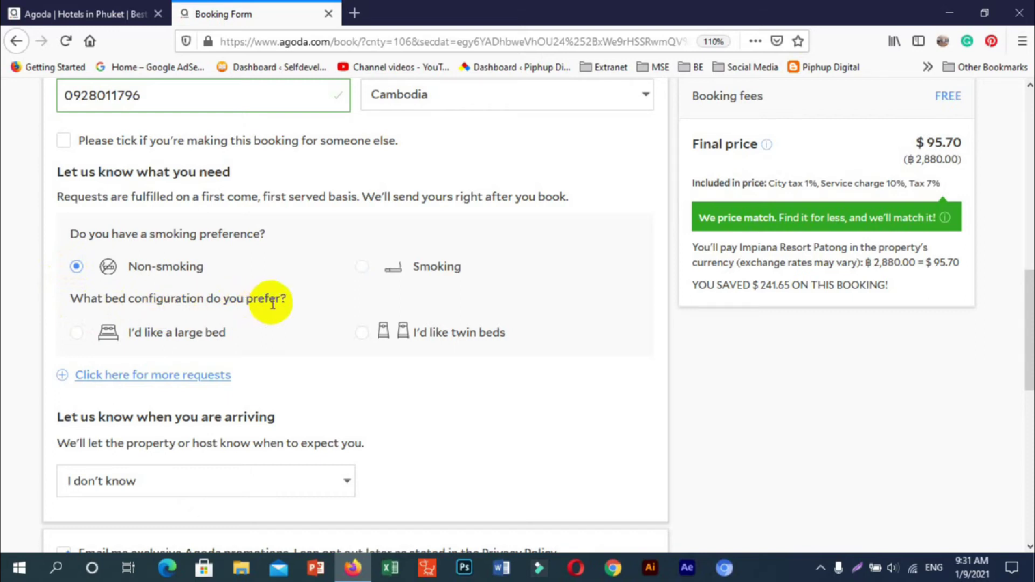
left_click(78, 335)
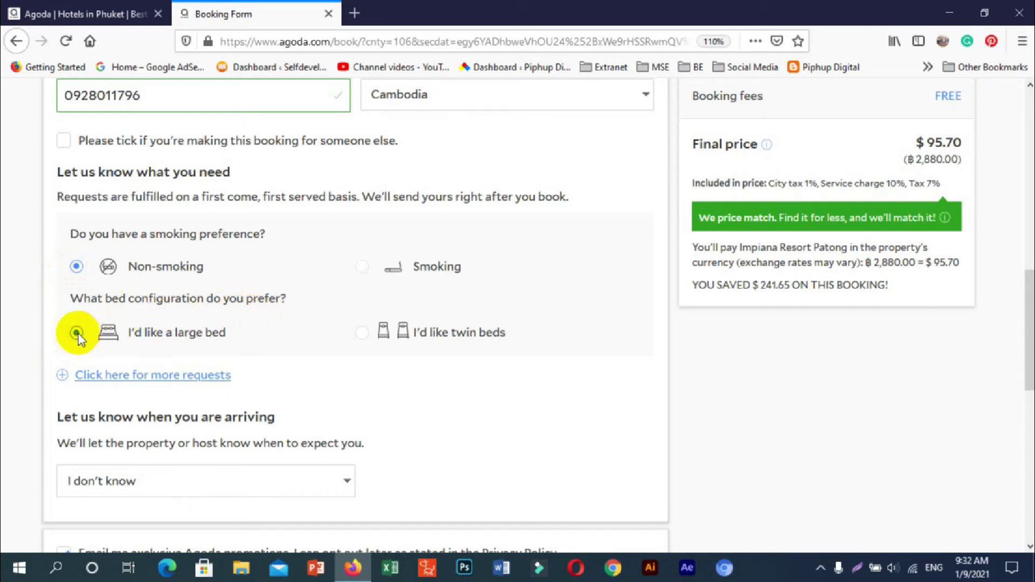
- Submit the $95.70 booking with BOOK NOW!
scroll(360, 307, "down", 4)
scroll(388, 275, "down", 2)
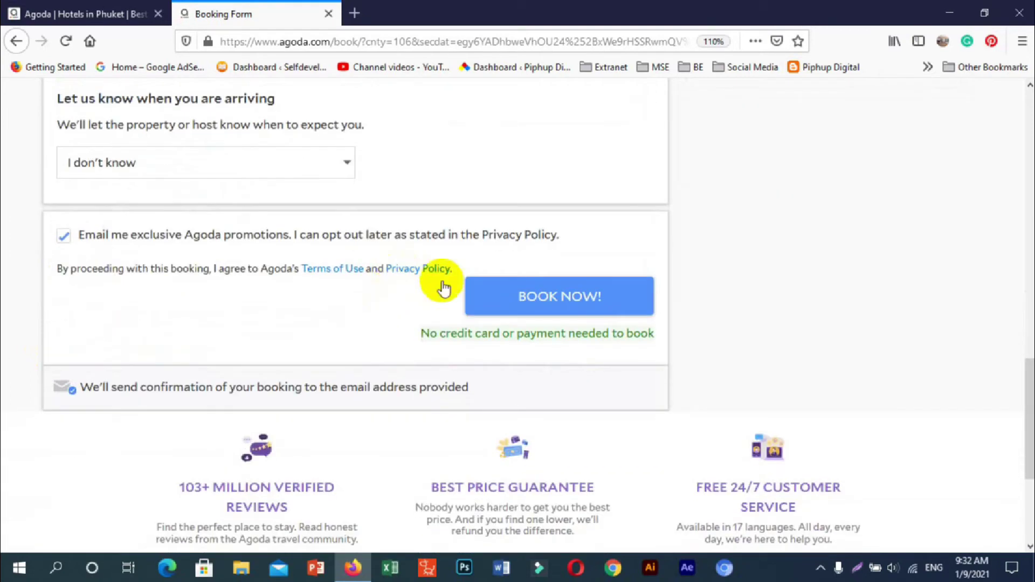
left_click(525, 295)
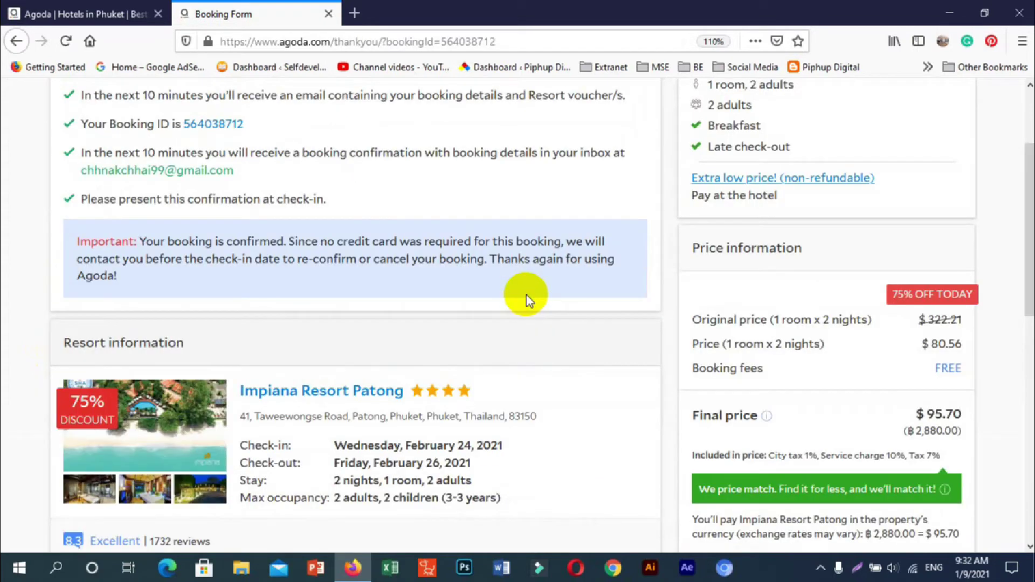
scroll(526, 296, "up", 2)
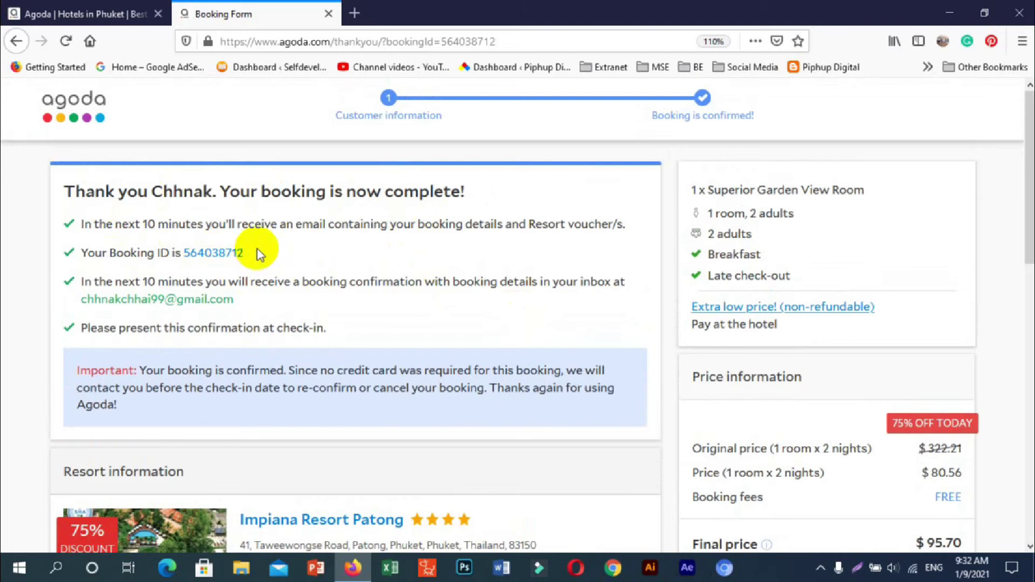
scroll(256, 252, "down", 2)
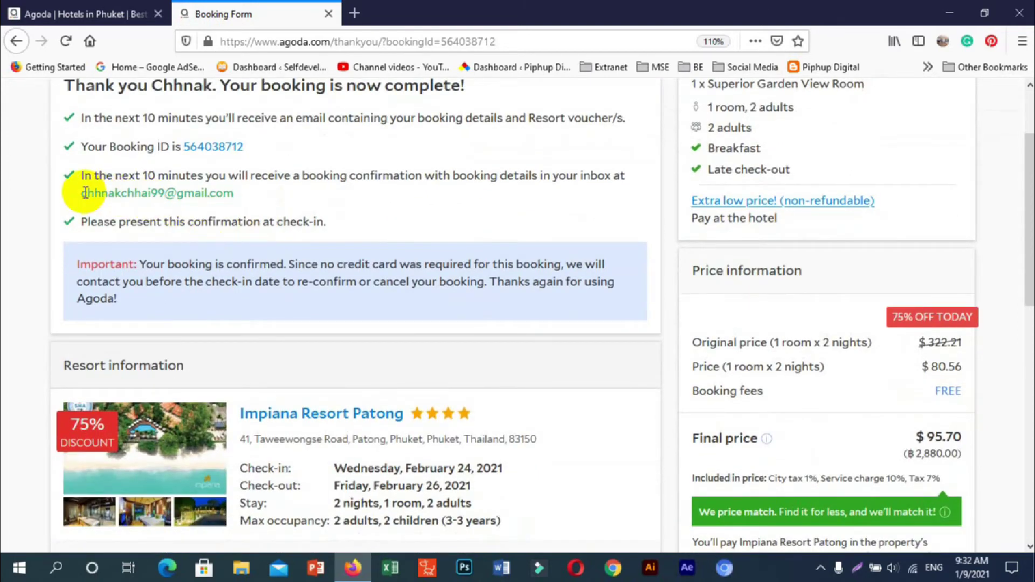
scroll(476, 207, "down", 2)
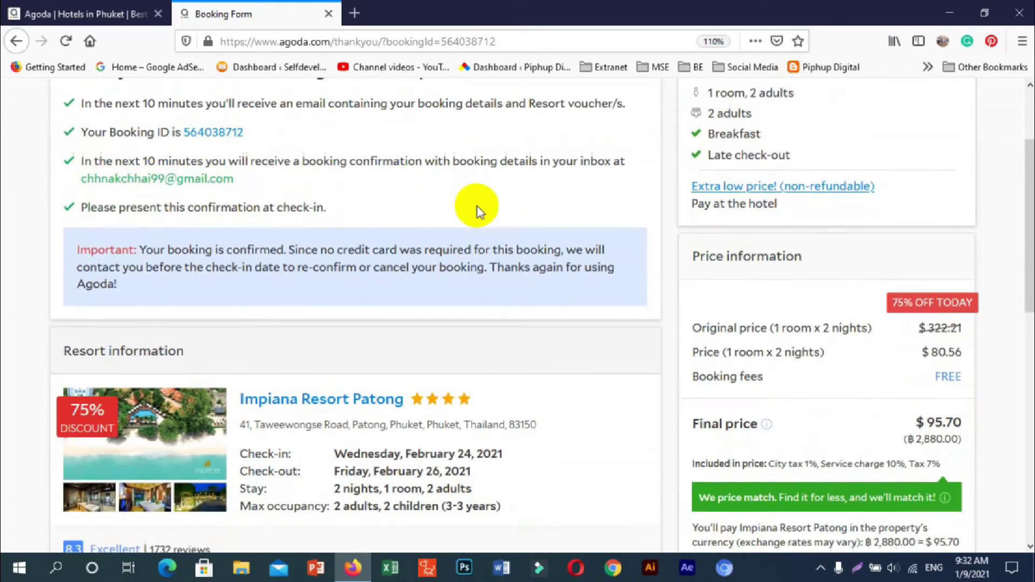
scroll(742, 264, "down", 2)
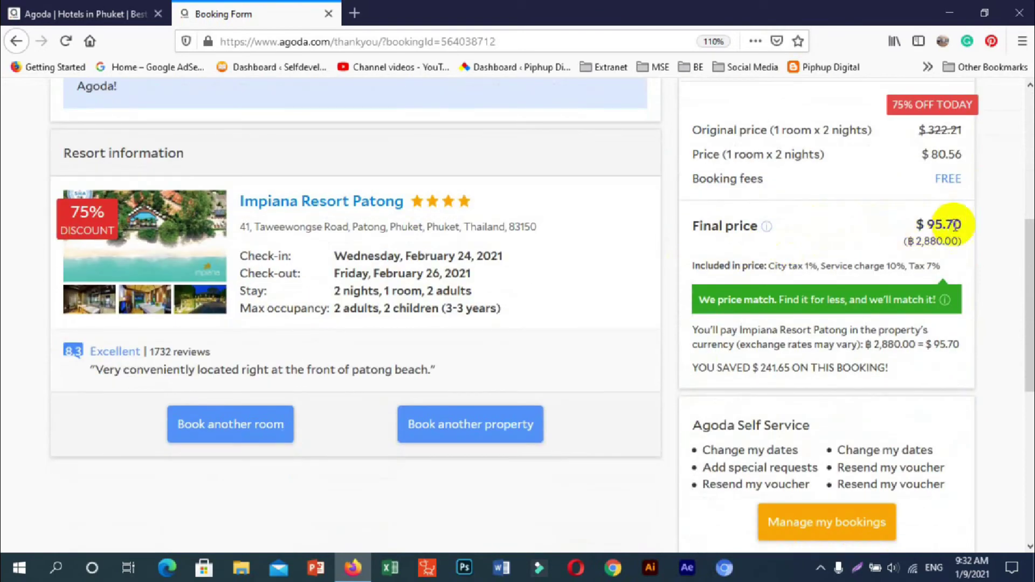
scroll(755, 270, "down", 4)
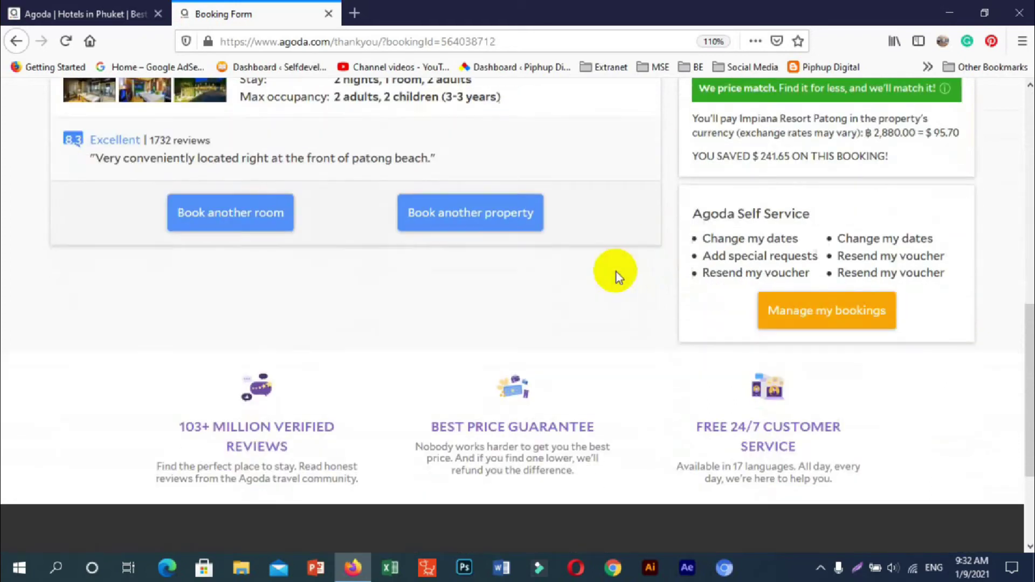
scroll(616, 272, "up", 4)
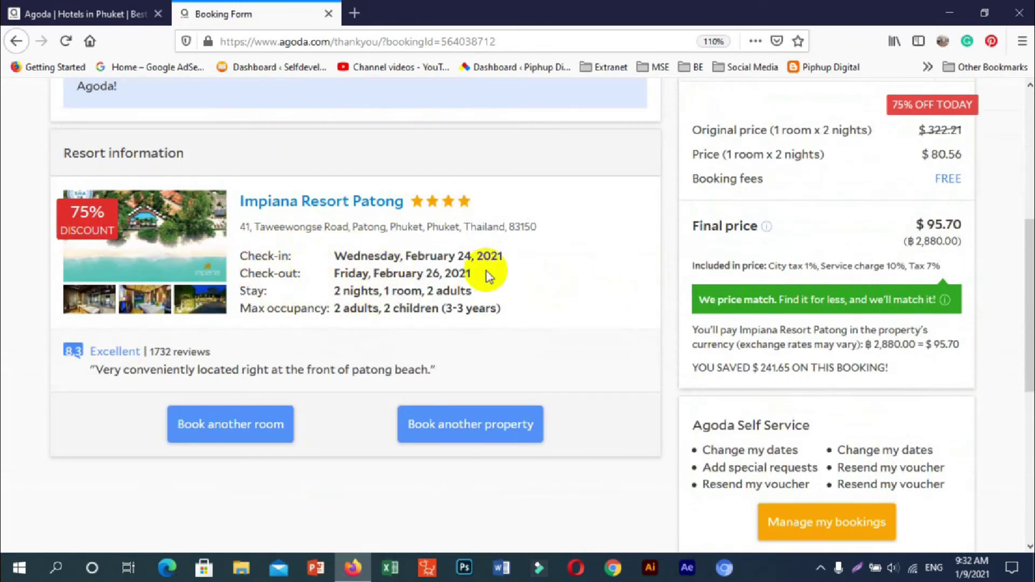
scroll(487, 272, "up", 6)
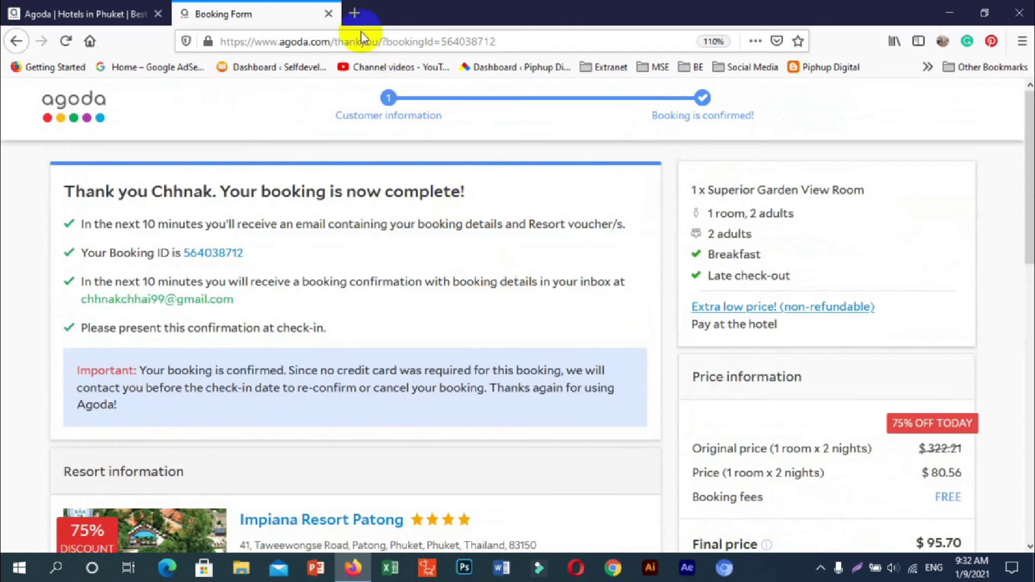
- Go to Google in a new browser tab and open Gmail
left_click(355, 13)
left_click(367, 41)
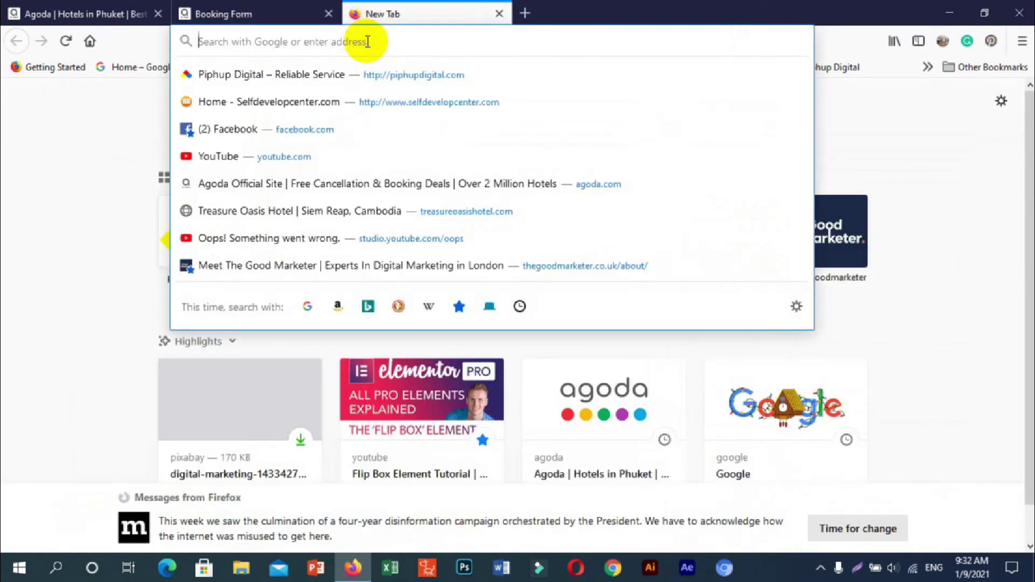
type("Google.com/")
key("Return")
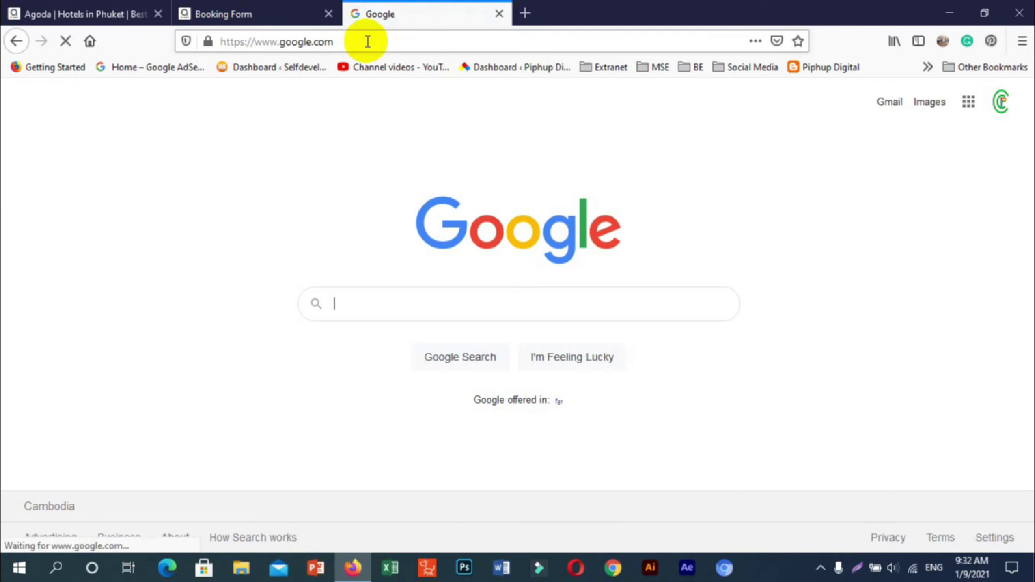
left_click(883, 104)
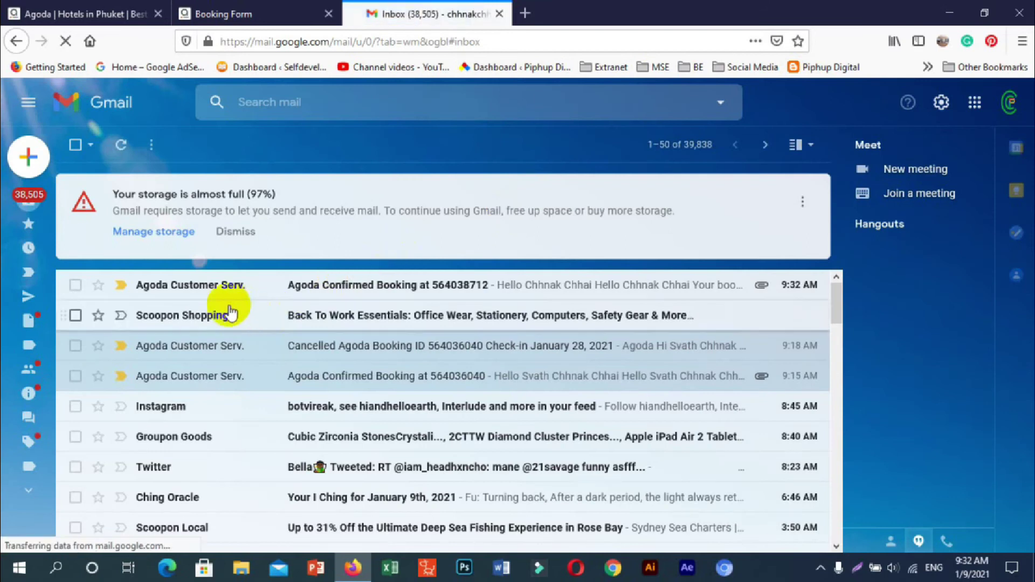
- Open the newest Agoda Confirmed Booking email and scroll down to its PDF attachment
left_click(346, 291)
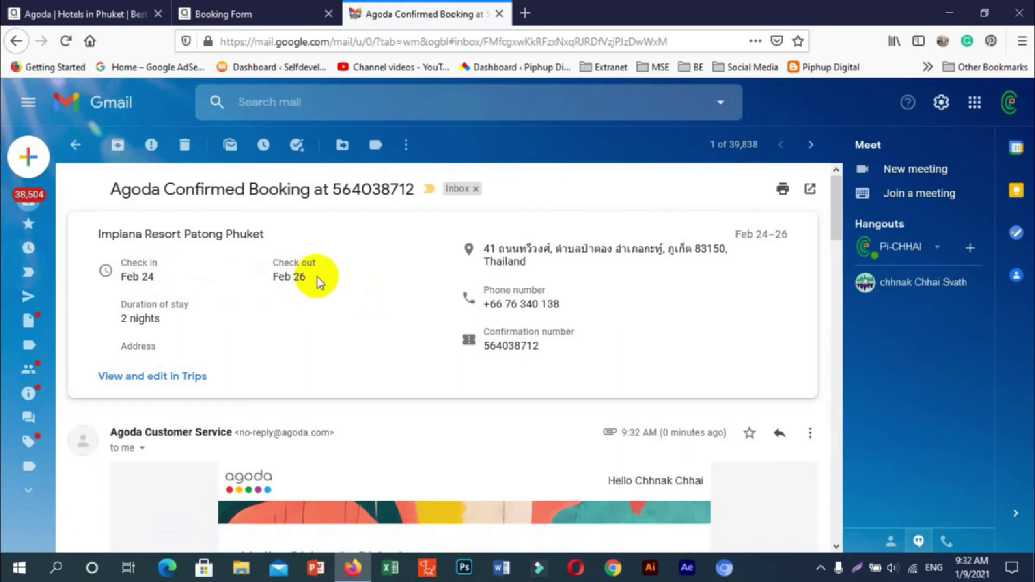
scroll(318, 279, "down", 3)
scroll(317, 278, "down", 15)
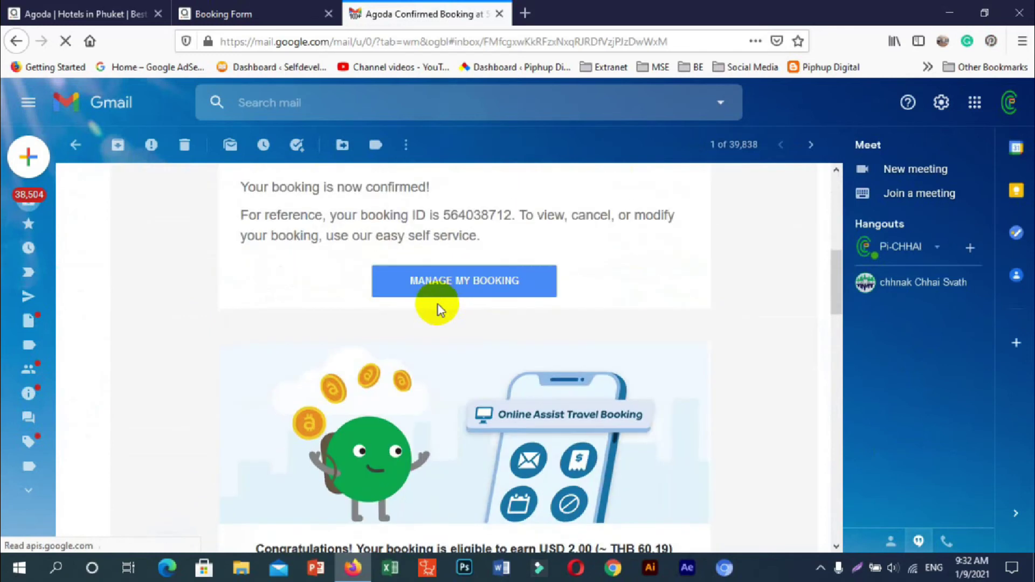
scroll(438, 307, "down", 12)
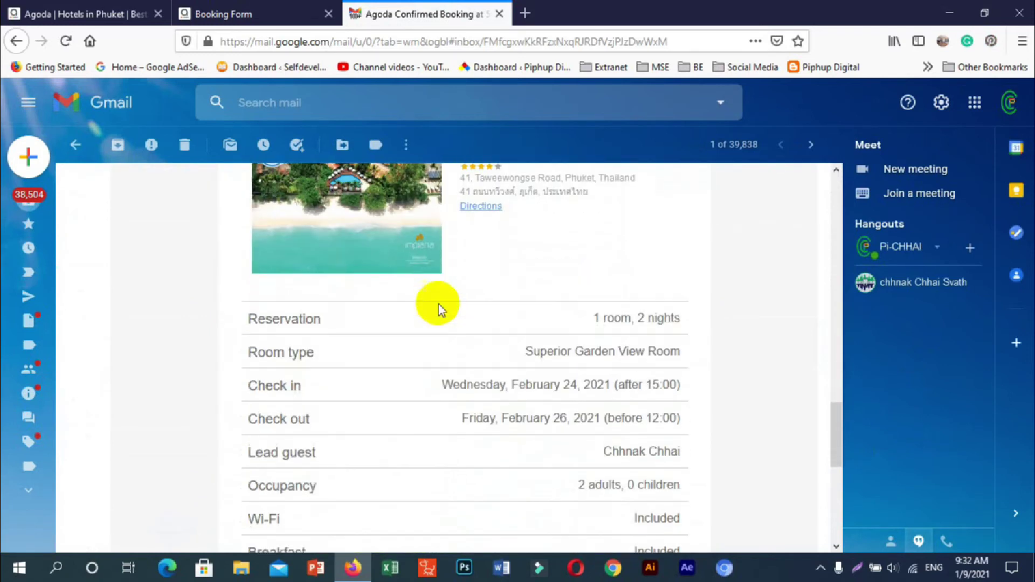
scroll(515, 321, "up", 4)
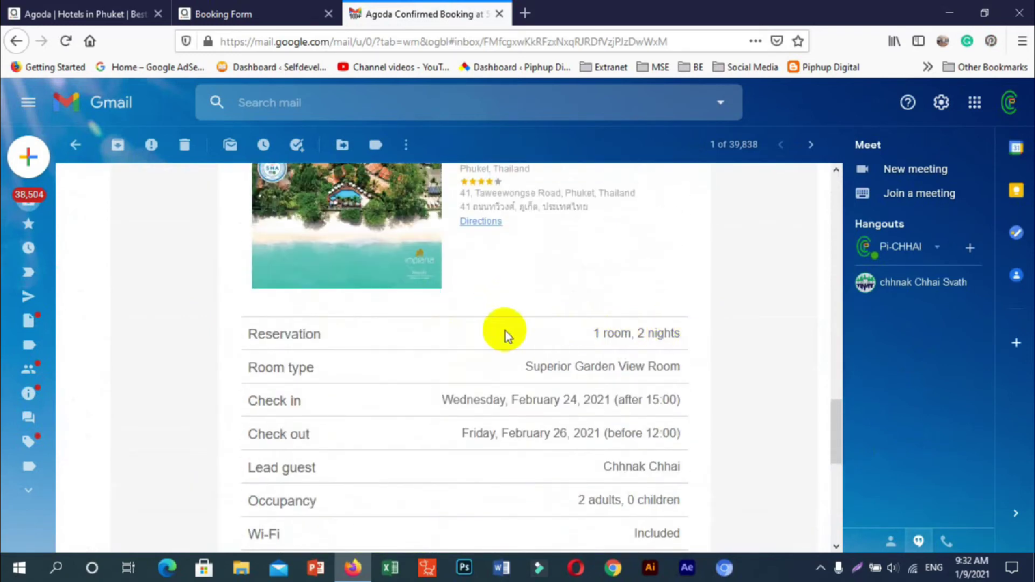
scroll(539, 330, "down", 2)
scroll(649, 275, "down", 2)
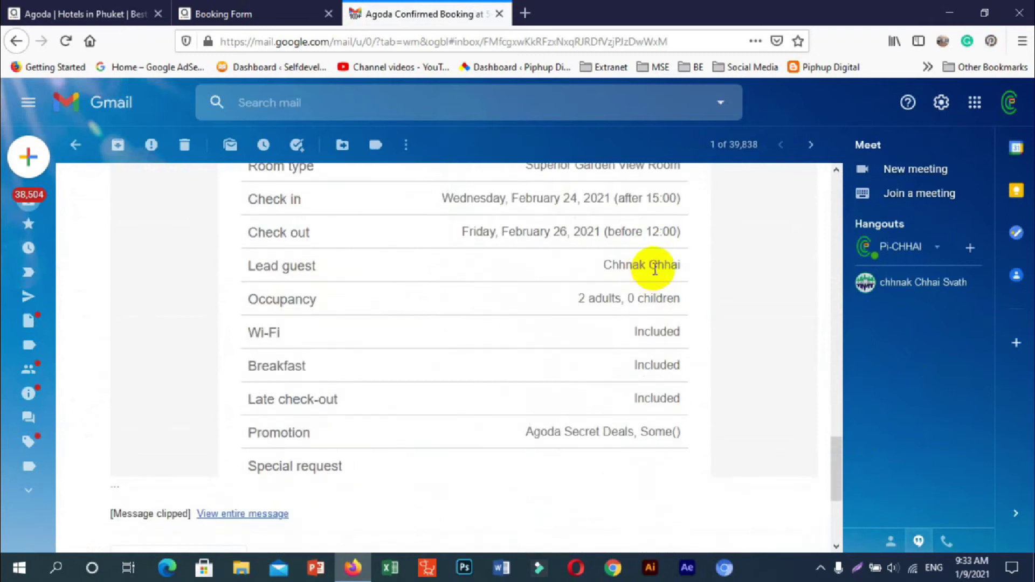
scroll(657, 292, "up", 2)
scroll(654, 315, "down", 6)
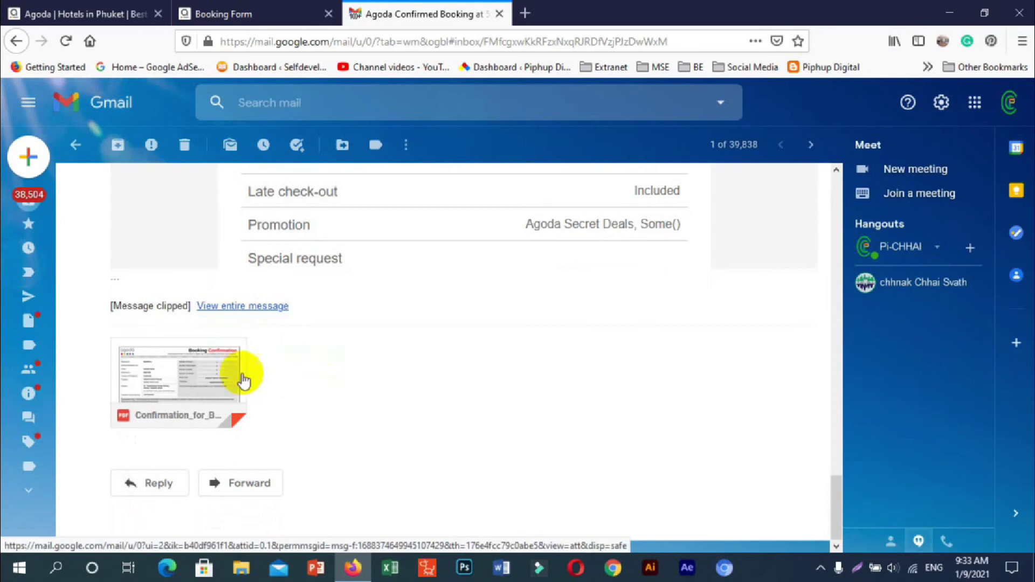
mouse_move(153, 388)
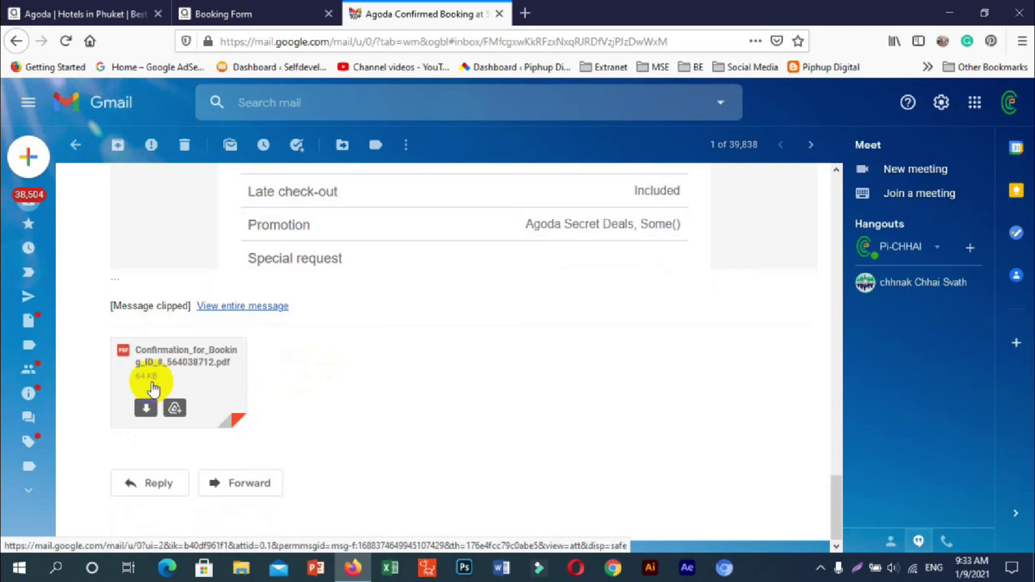
scroll(506, 387, "up", 4)
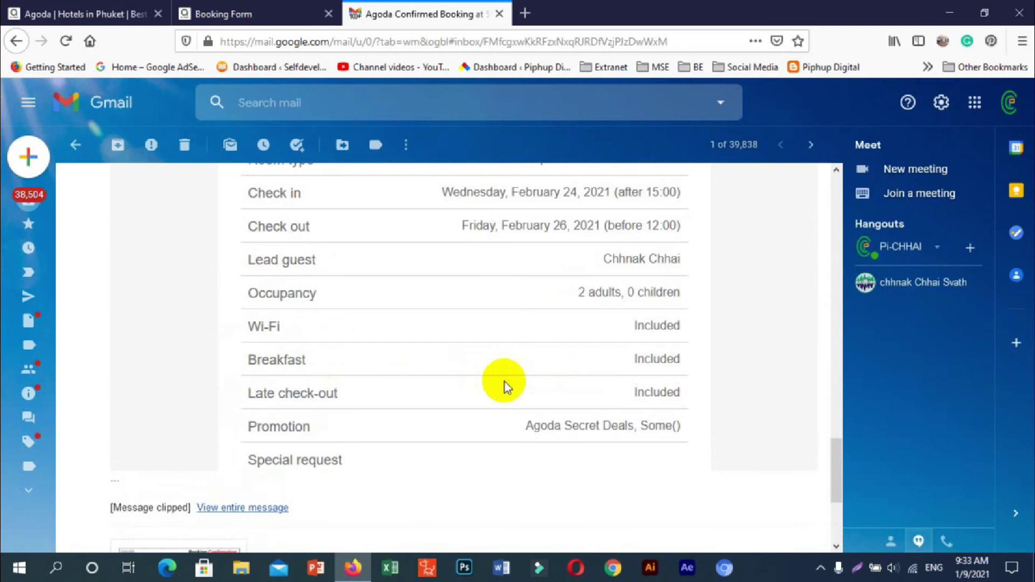
scroll(486, 364, "down", 4)
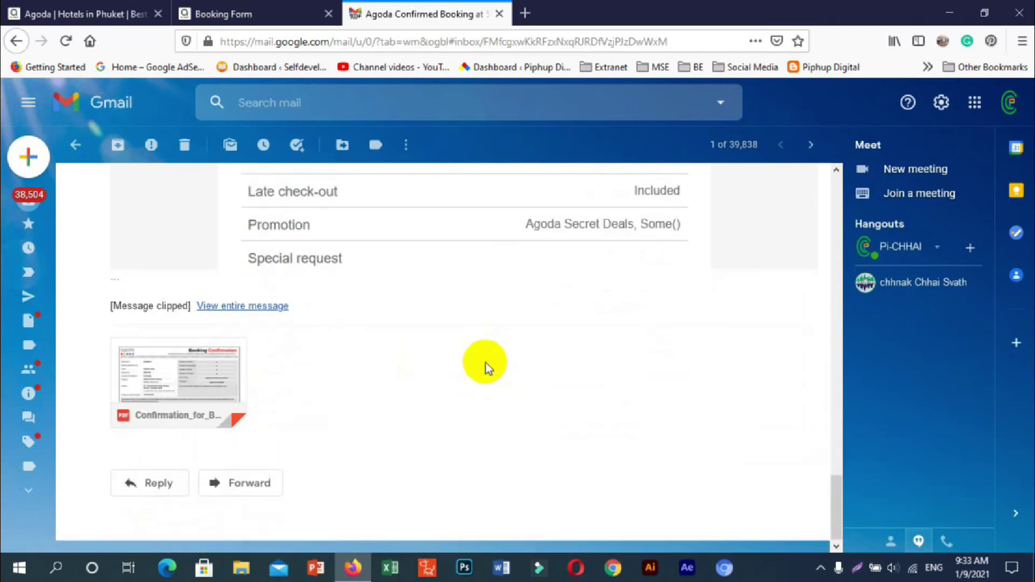
scroll(486, 364, "up", 3)
scroll(485, 363, "down", 3)
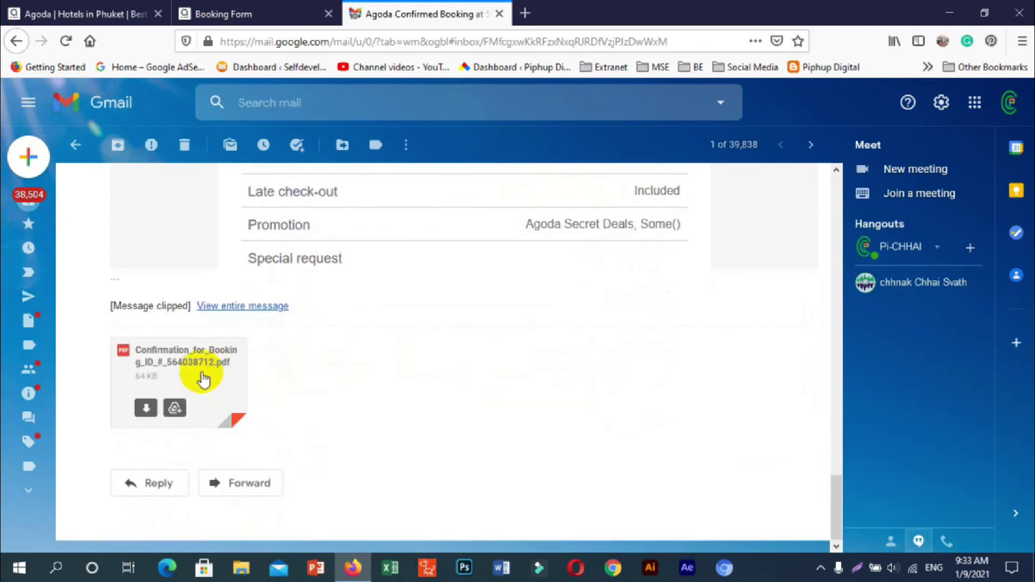
- Preview the attached booking confirmation PDF, then close the preview
left_click(204, 377)
scroll(572, 275, "down", 5)
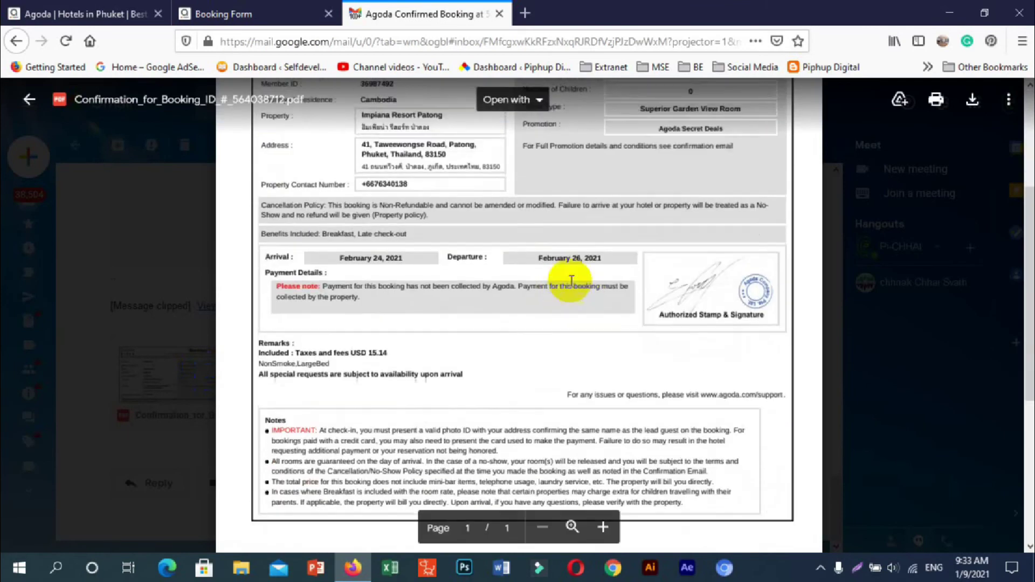
scroll(576, 279, "up", 3)
scroll(615, 366, "up", 2)
scroll(674, 378, "down", 2)
scroll(527, 362, "up", 2)
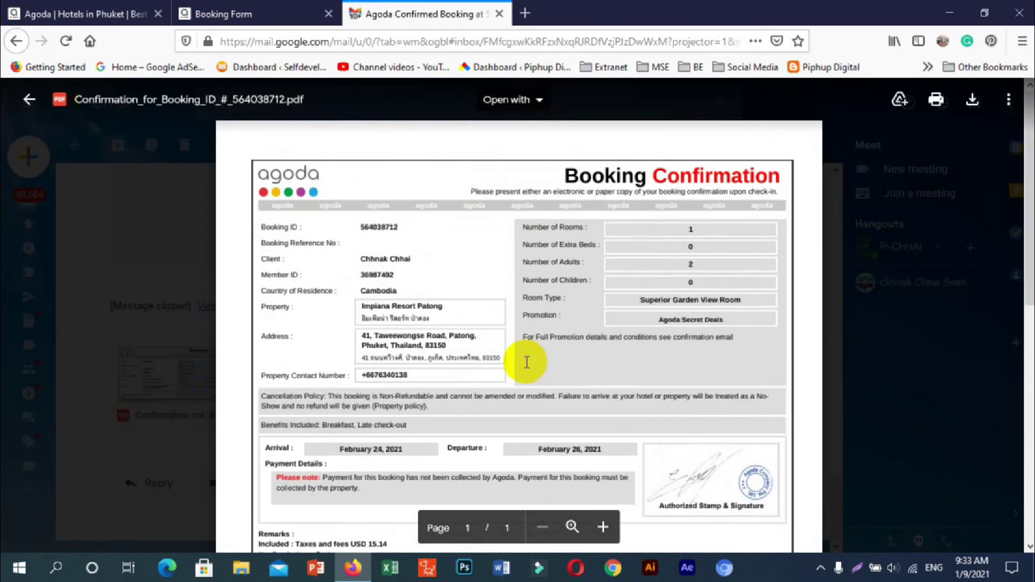
scroll(526, 362, "down", 5)
scroll(527, 362, "up", 5)
key("Escape")
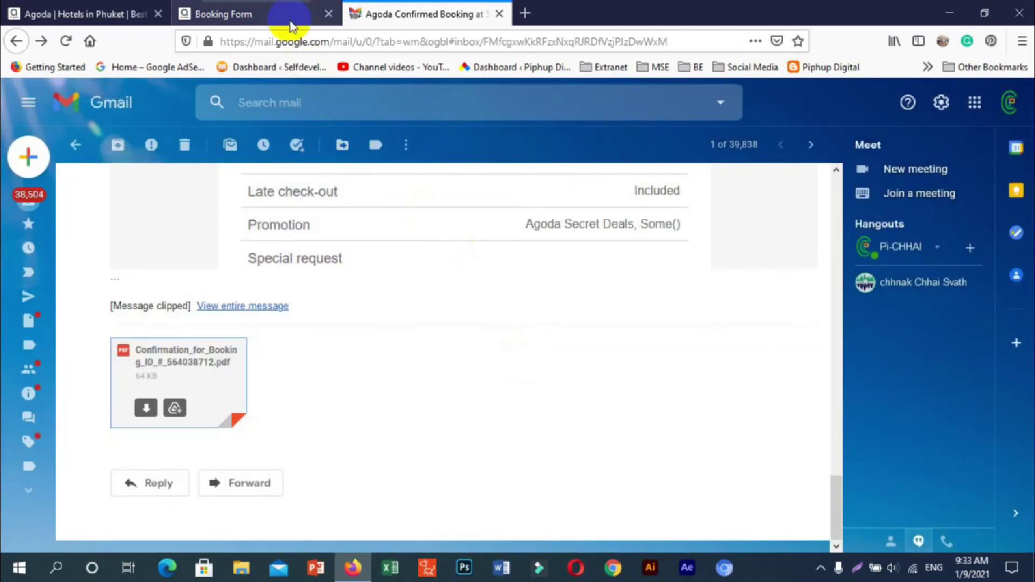
- Return to the Agoda Booking Form thank-you page
left_click(286, 17)
scroll(530, 248, "down", 10)
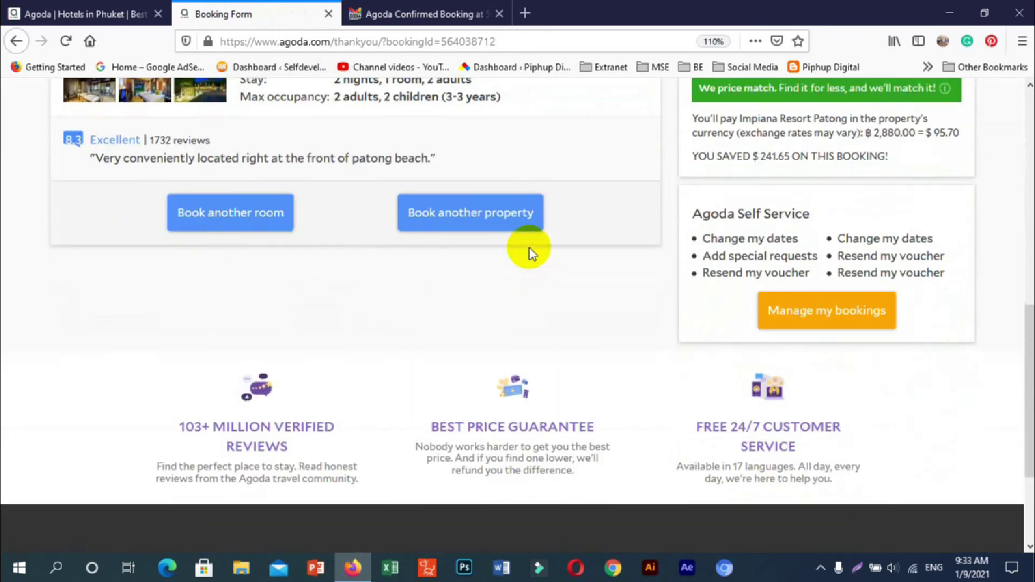
scroll(526, 250, "up", 4)
scroll(527, 270, "down", 4)
- Open the booking's manage page and choose Cancel booking, showing it as non-refundable
left_click(764, 322)
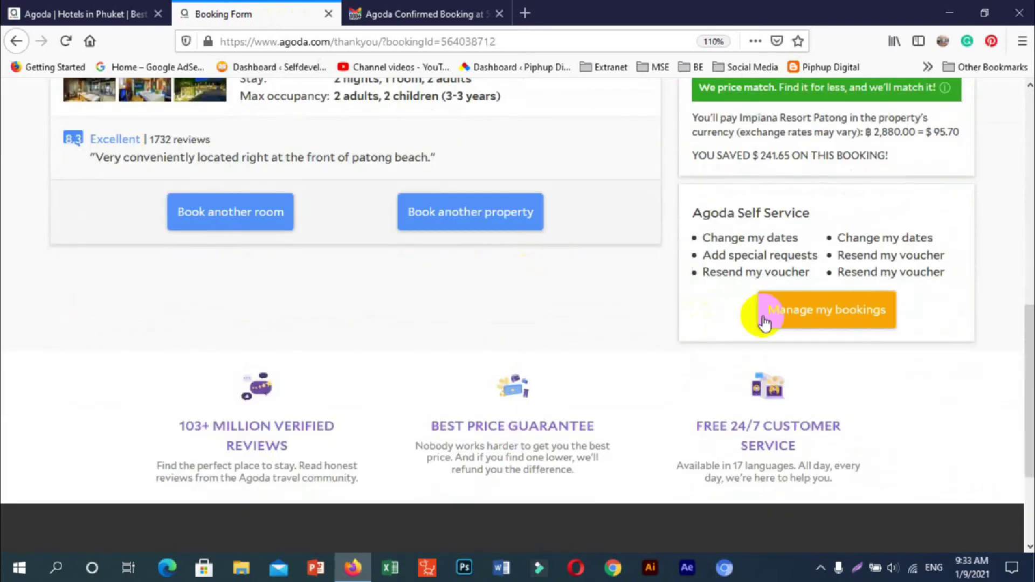
left_click(818, 321)
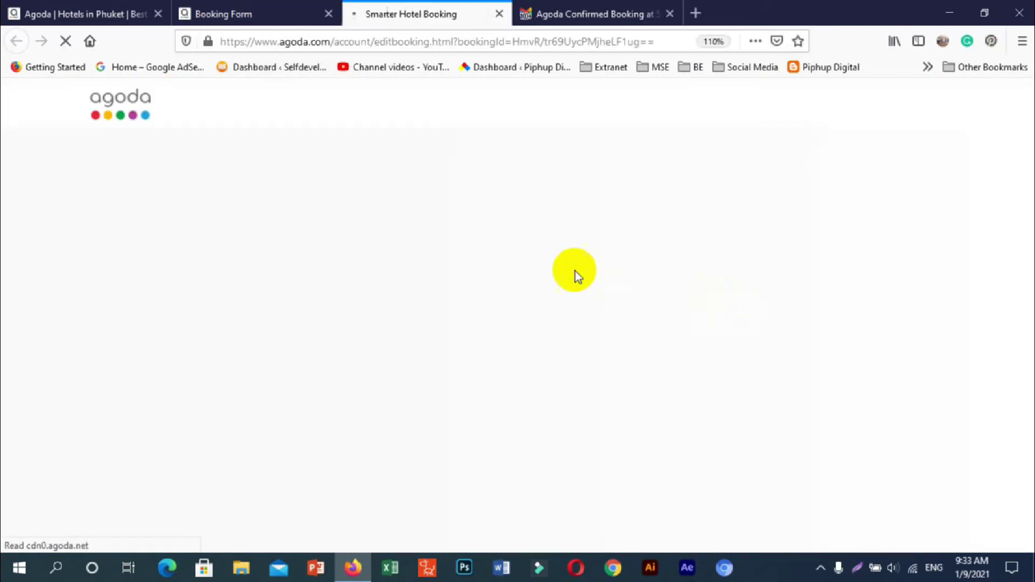
scroll(555, 267, "down", 2)
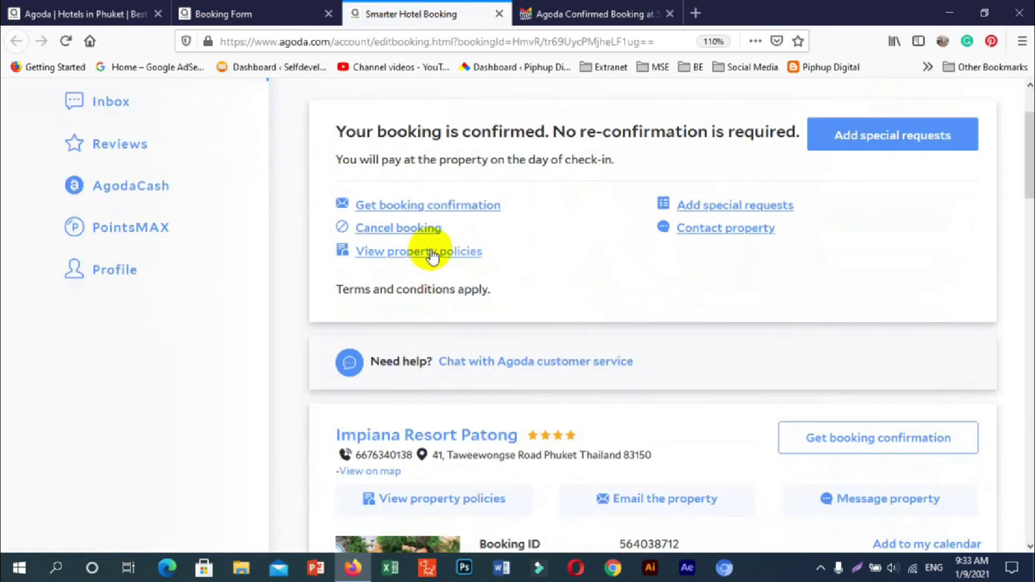
left_click(399, 229)
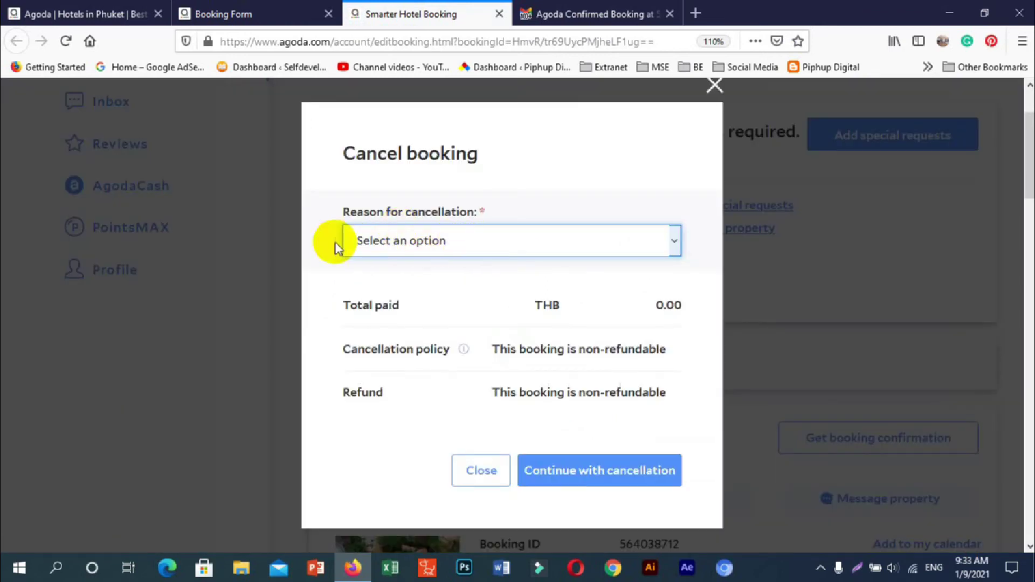
- Cancel the booking with 'Forced to cancel or postpone trip' as the reason
left_click(648, 242)
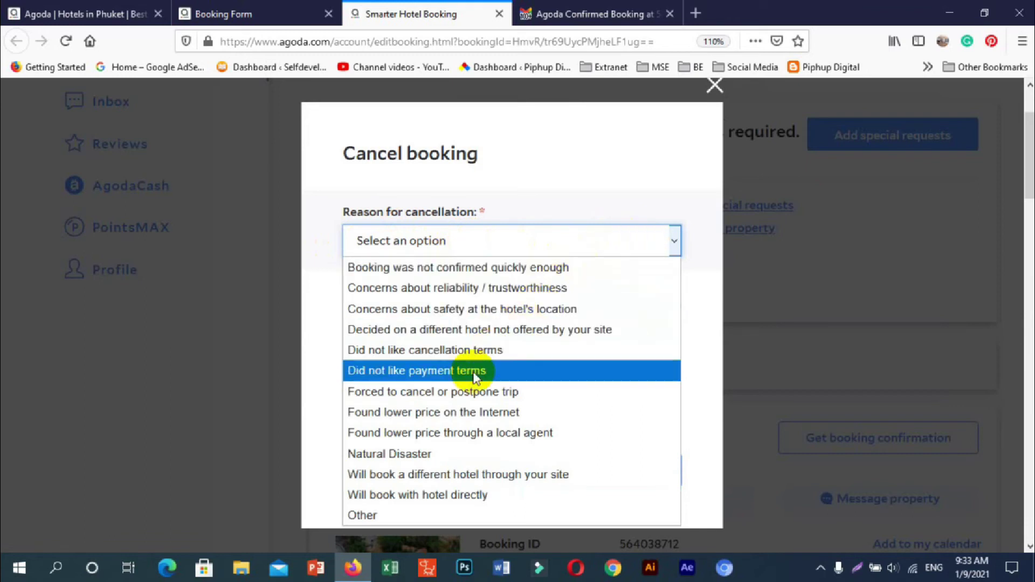
left_click(461, 392)
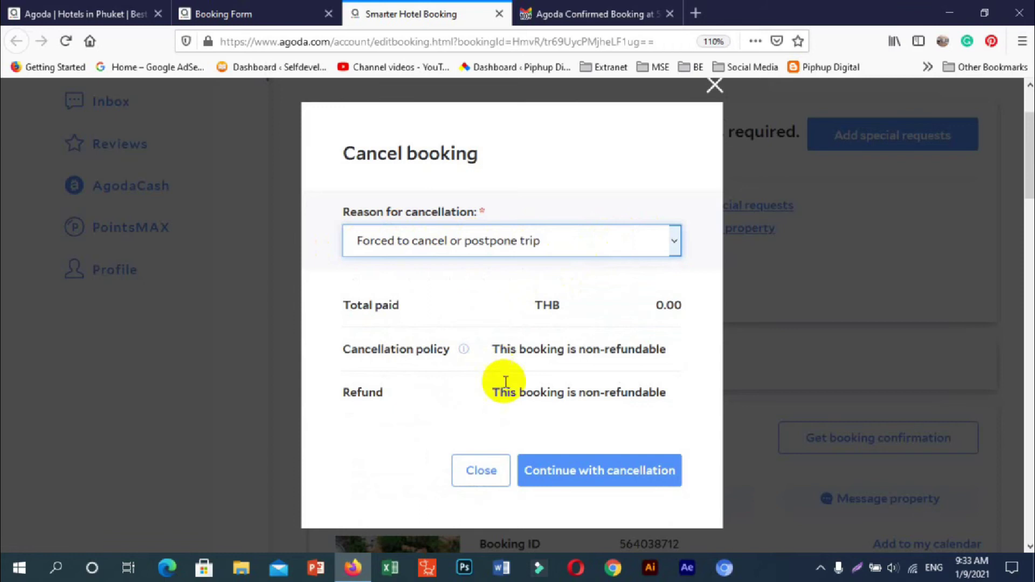
left_click(570, 474)
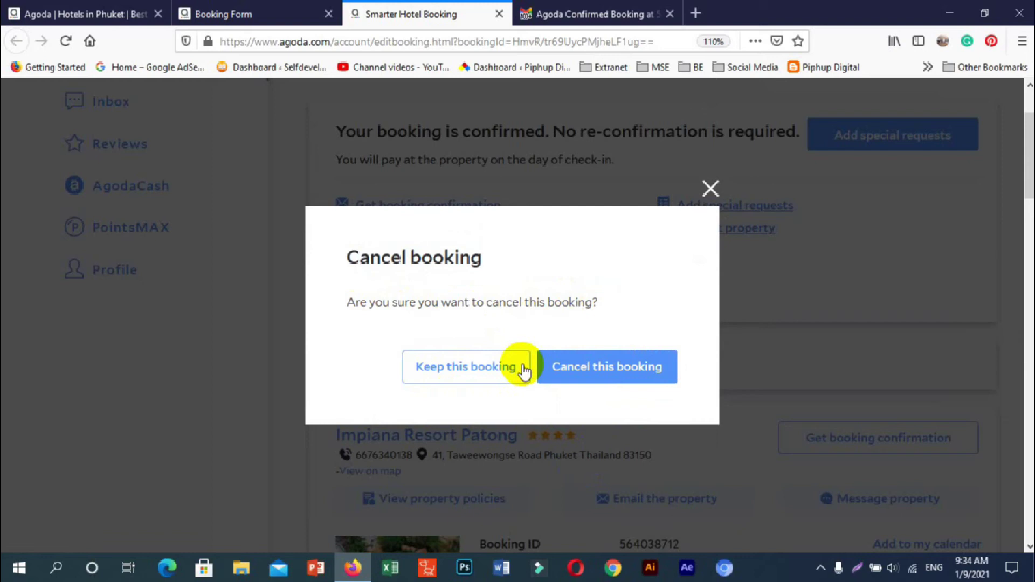
left_click(588, 371)
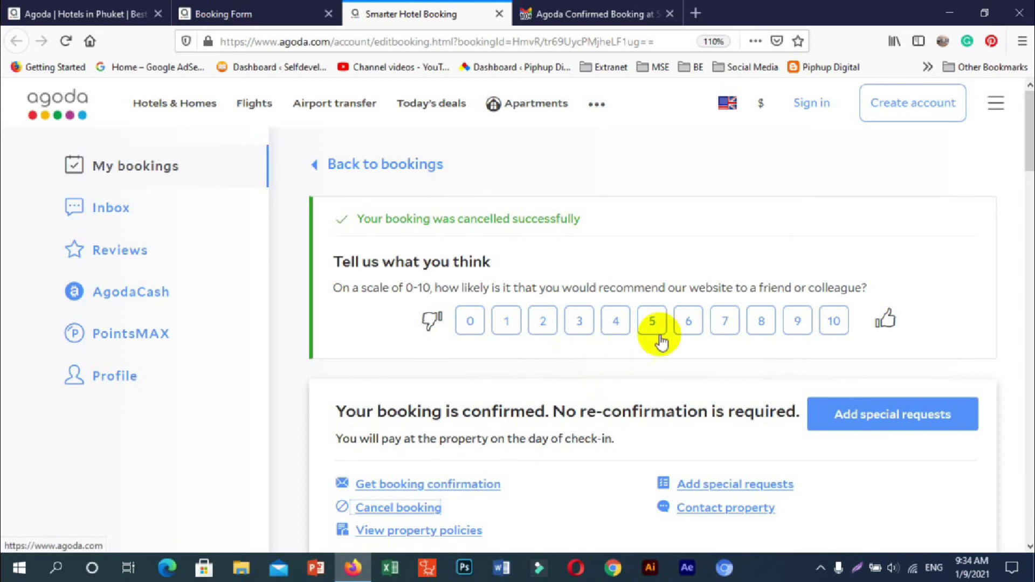
- Send Agoda feedback with a score of 10 and the comment 'Good'
scroll(677, 322, "down", 5)
scroll(677, 323, "up", 2)
scroll(677, 323, "up", 3)
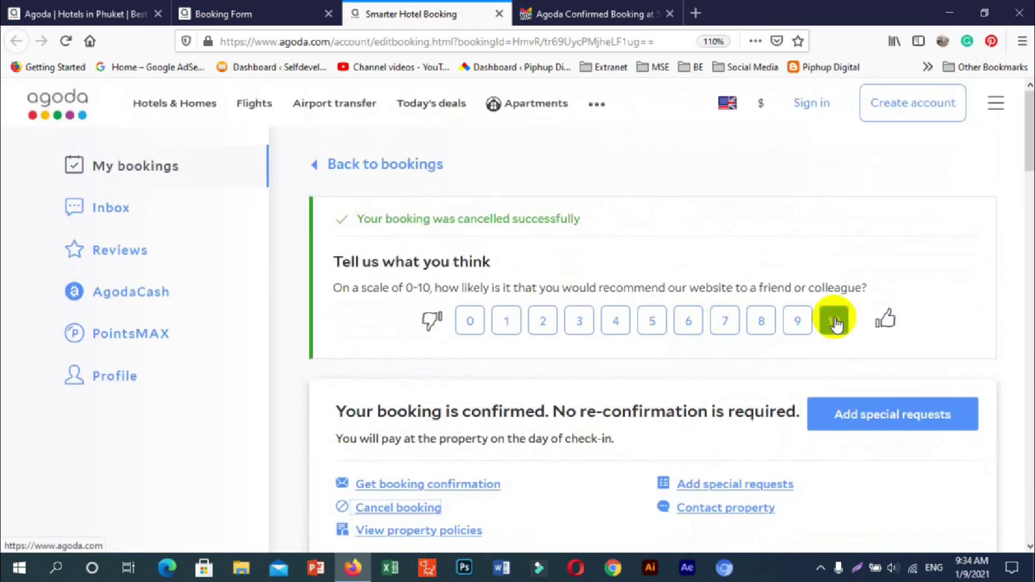
left_click(835, 315)
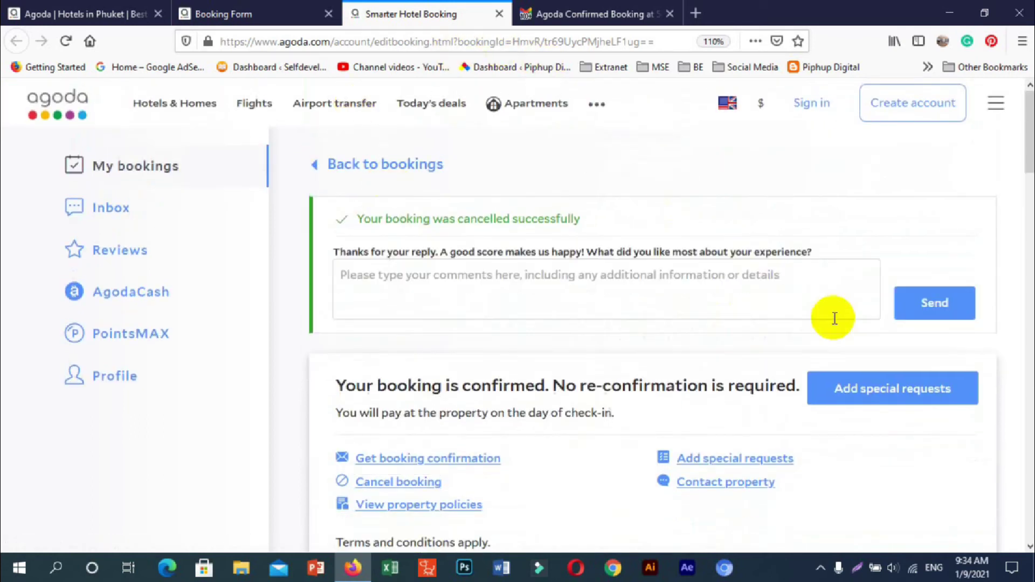
left_click(775, 294)
type("Good")
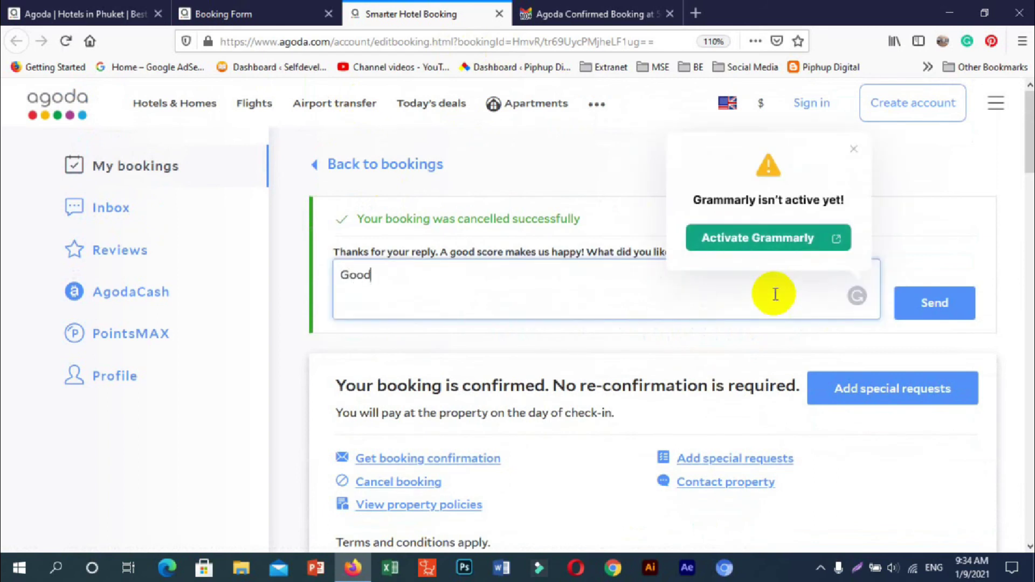
left_click(925, 304)
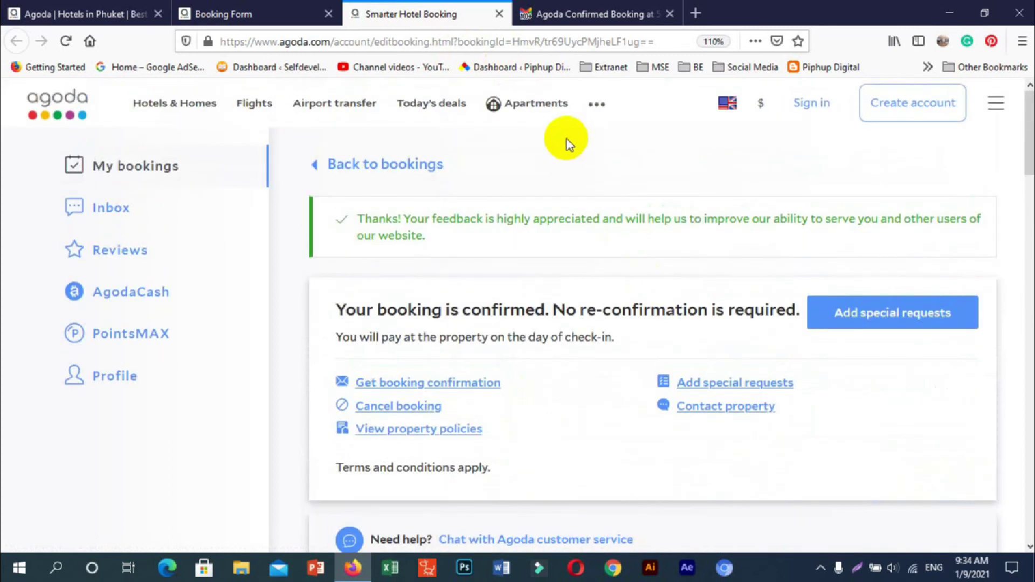
- Return to the Gmail inbox message list
left_click(606, 15)
scroll(239, 213, "up", 5)
left_click(28, 198)
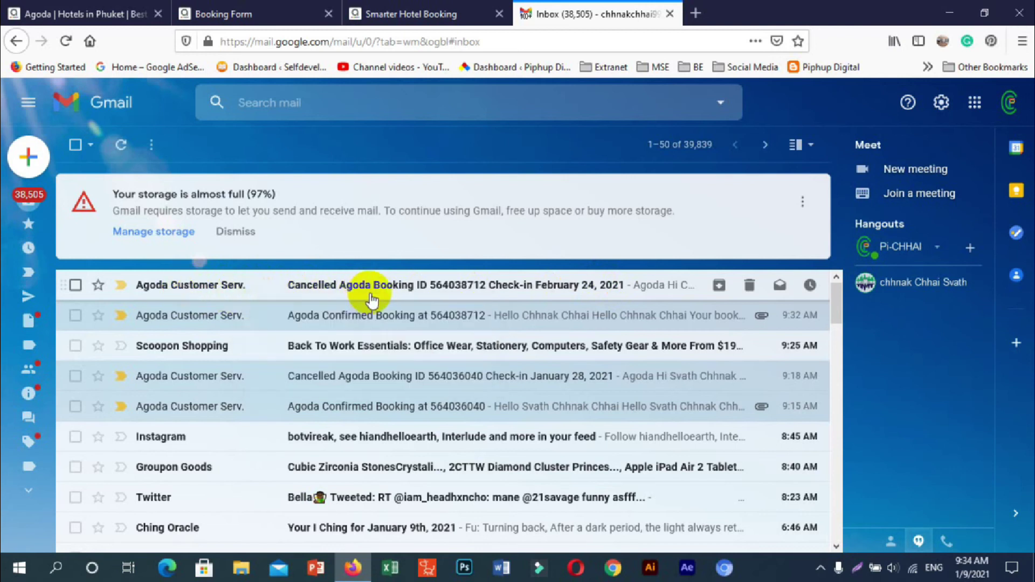
- Read the 'Cancelled Agoda Booking' email for the USD 95.70 stay, then close that tab
left_click(371, 296)
scroll(393, 294, "down", 3)
scroll(431, 313, "up", 3)
scroll(461, 326, "down", 5)
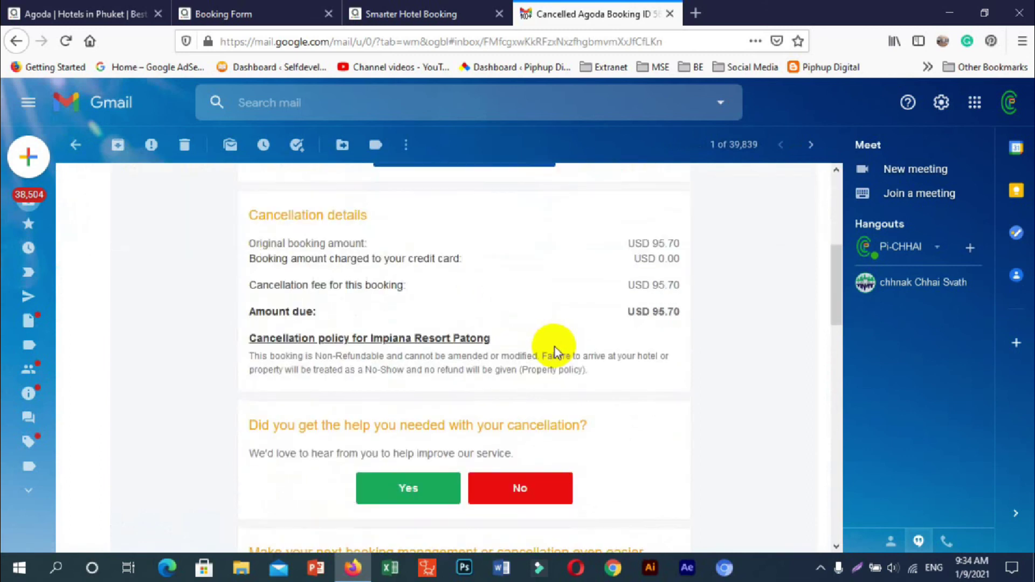
scroll(555, 346, "up", 2)
scroll(590, 342, "down", 2)
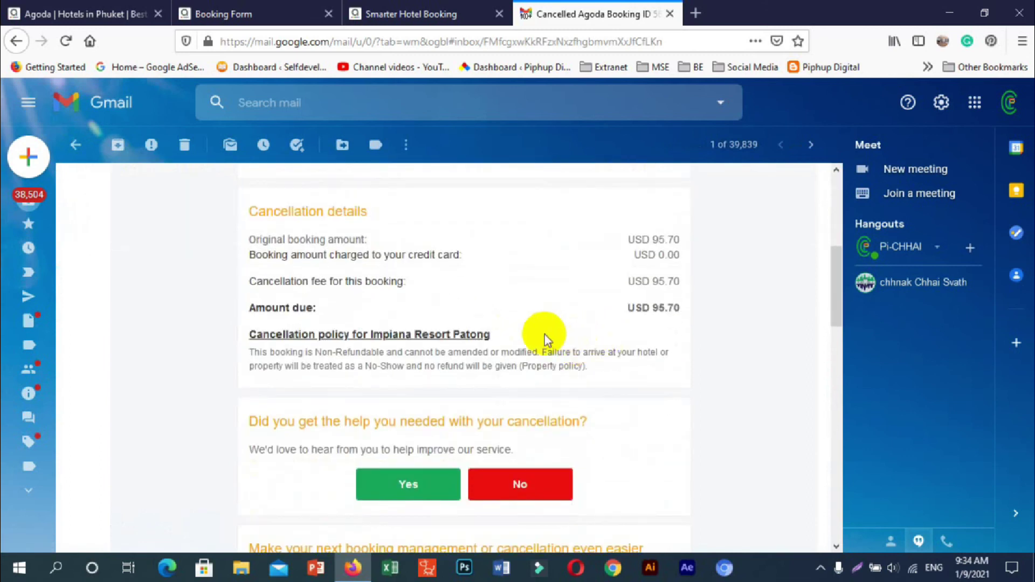
scroll(544, 334, "down", 2)
scroll(546, 336, "up", 4)
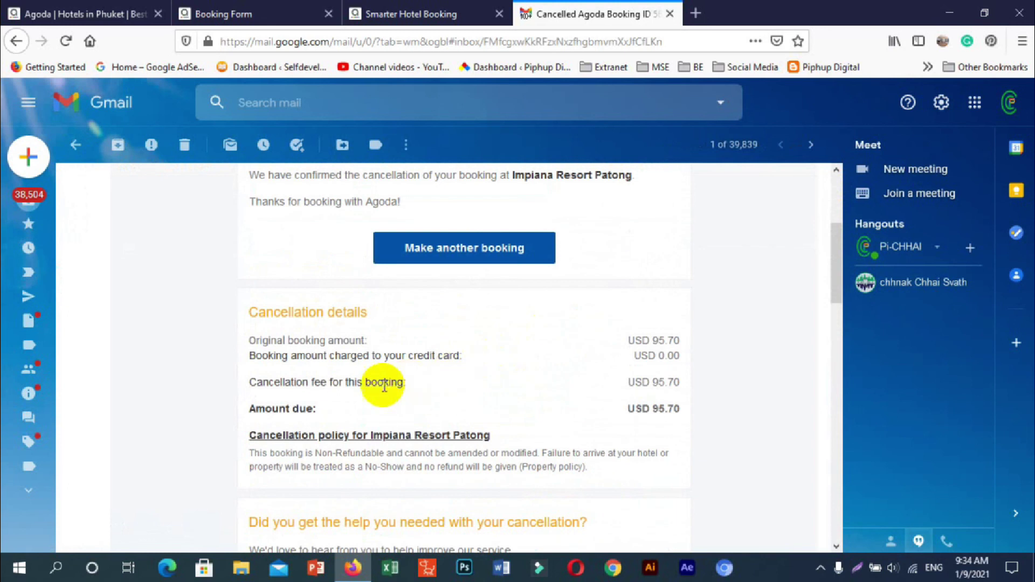
scroll(269, 351, "up", 4)
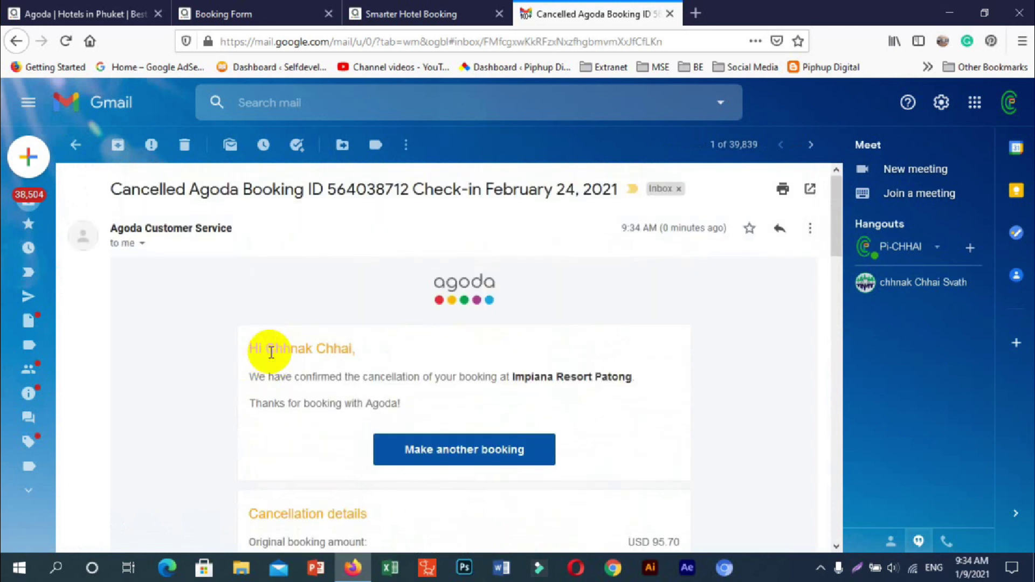
scroll(271, 351, "down", 4)
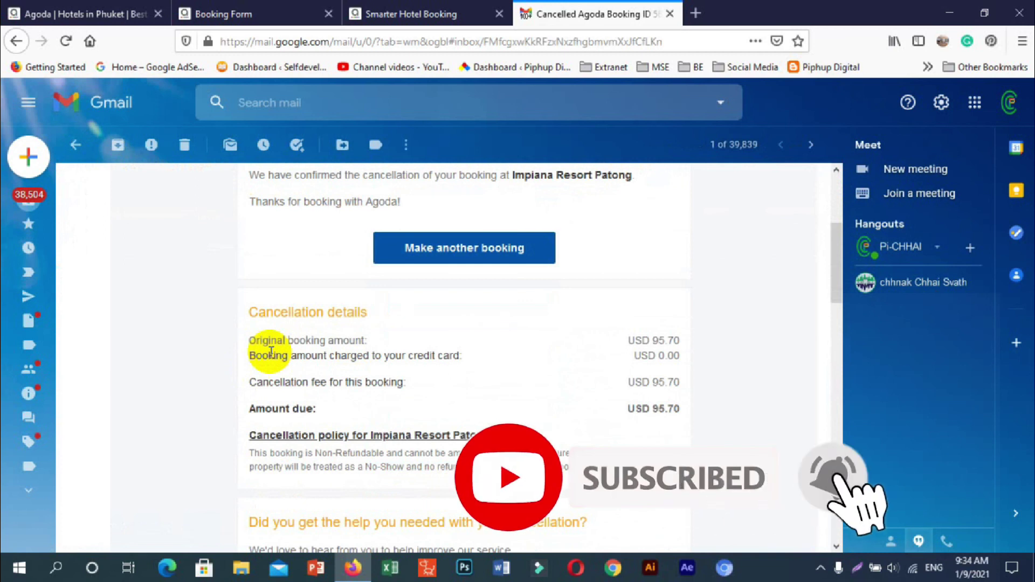
scroll(271, 352, "up", 4)
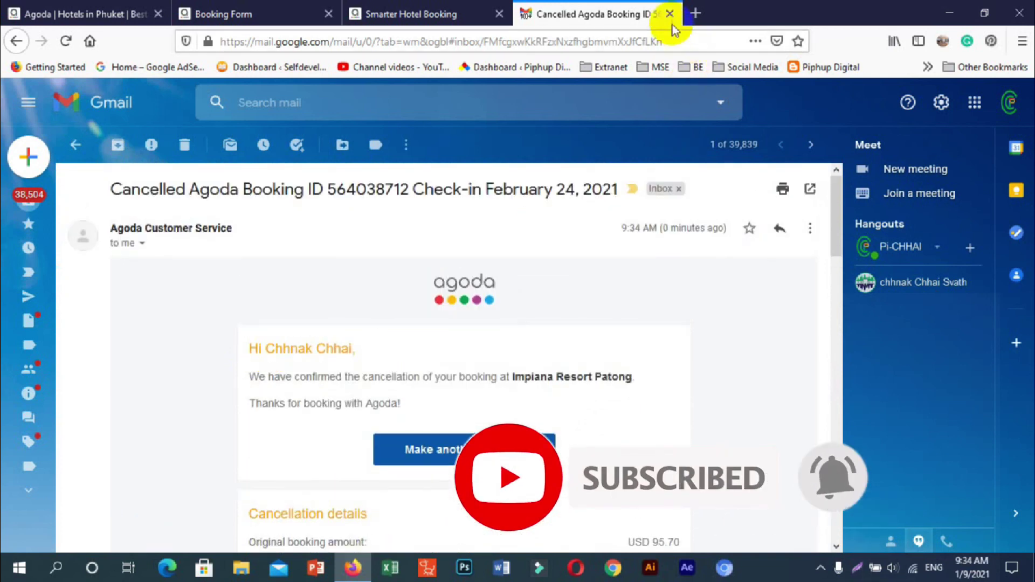
left_click(670, 14)
- Close the Smarter Hotel Booking tab, look over the thank-you page, then close the Booking Form tab
left_click(499, 14)
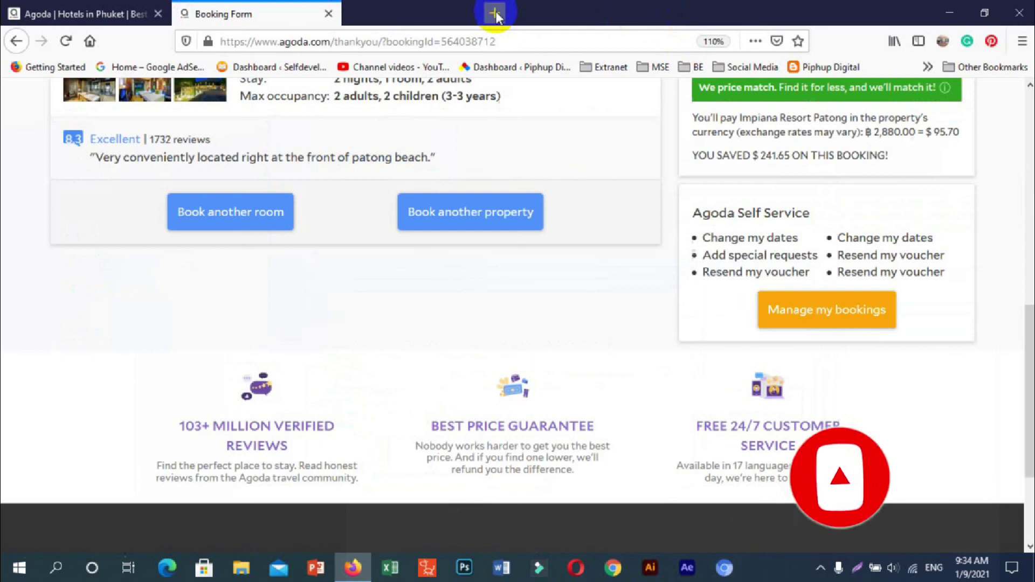
scroll(300, 121, "up", 8)
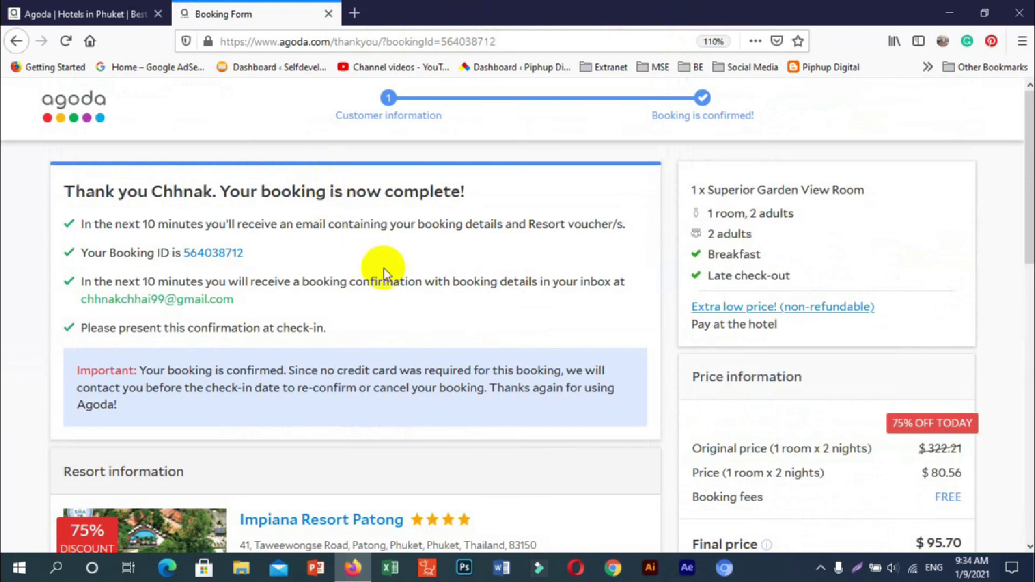
scroll(381, 270, "down", 3)
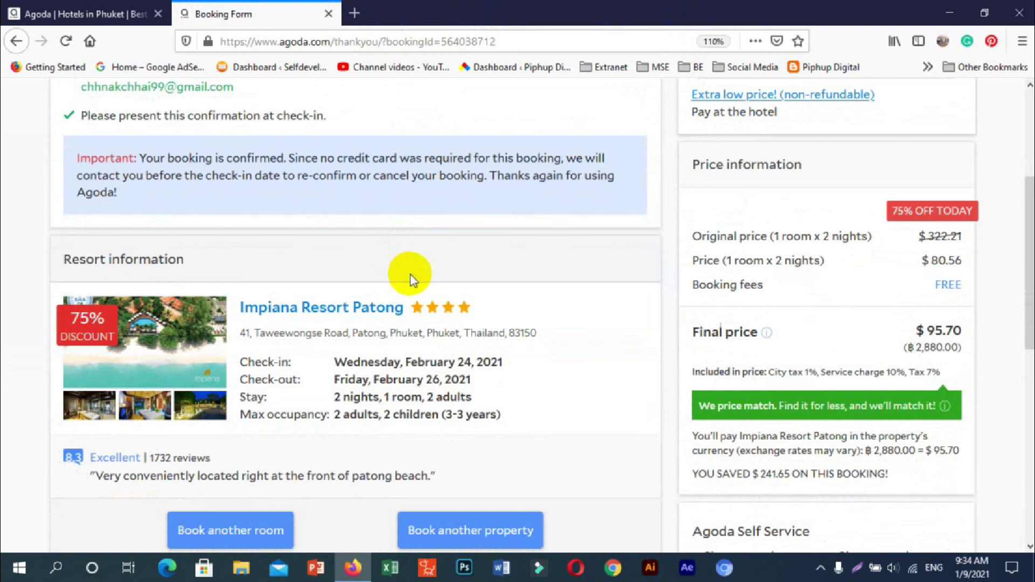
scroll(490, 246, "down", 4)
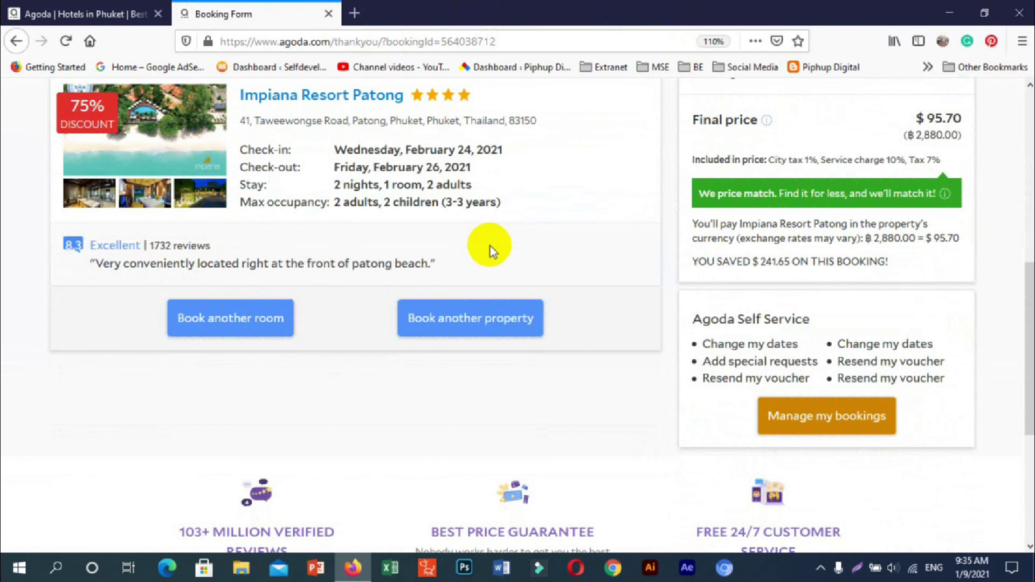
scroll(490, 246, "up", 8)
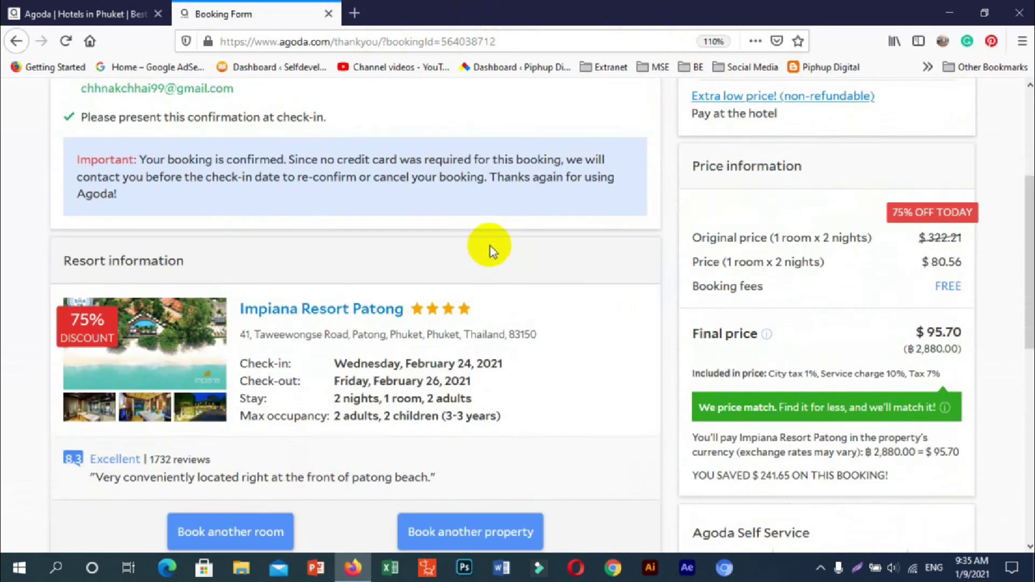
scroll(418, 260, "down", 4)
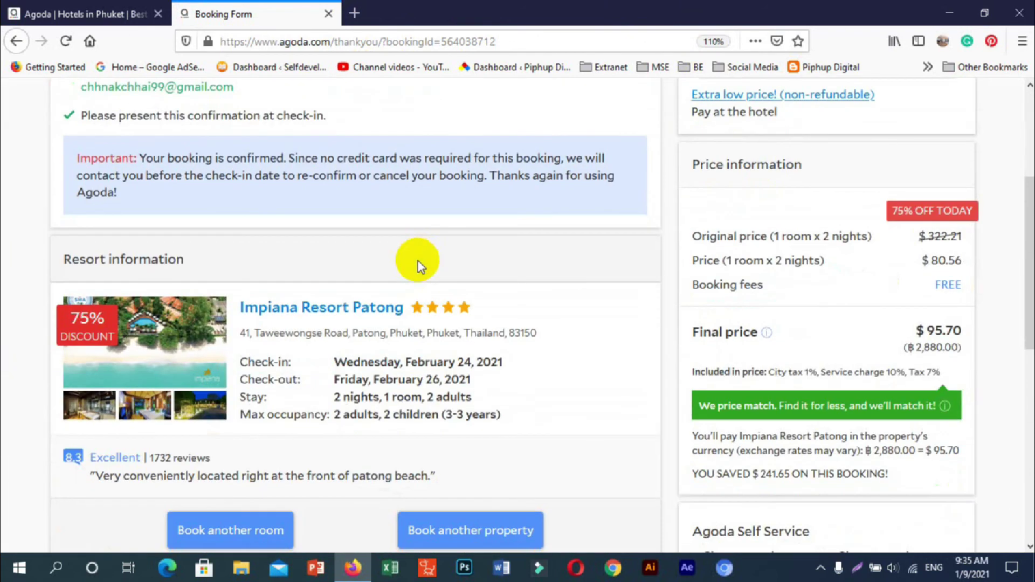
scroll(419, 261, "down", 2)
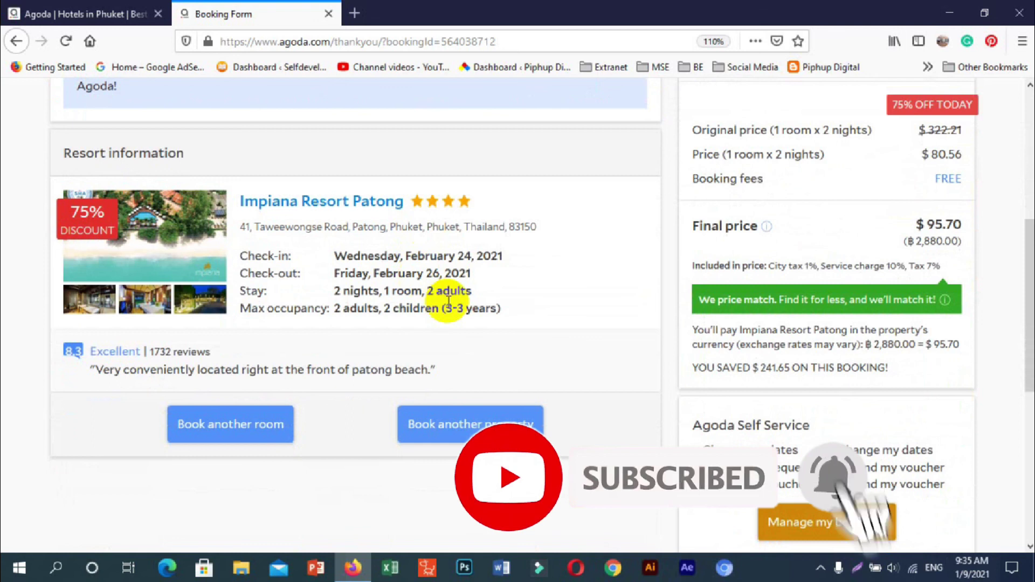
scroll(448, 300, "down", 2)
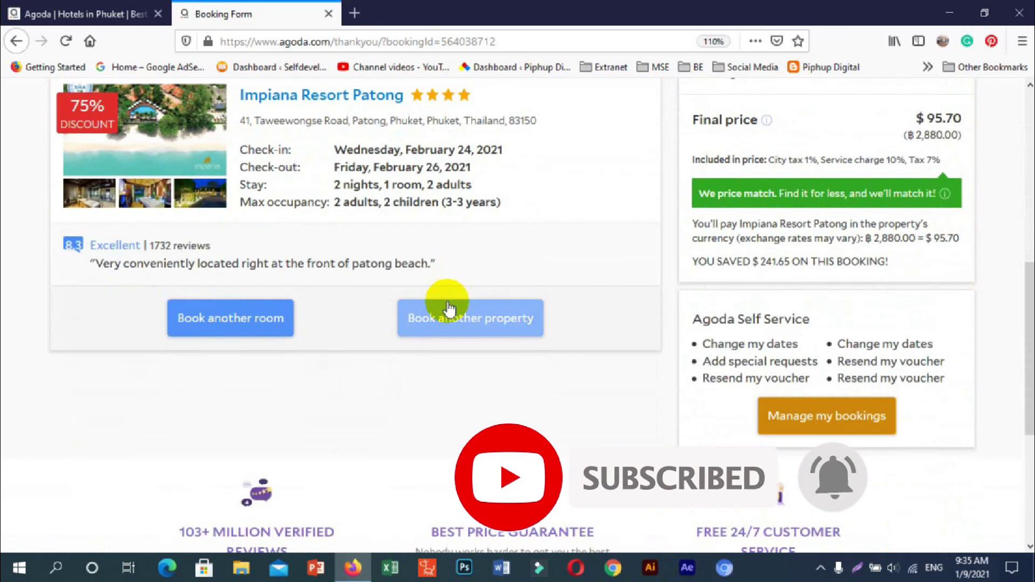
scroll(448, 302, "up", 8)
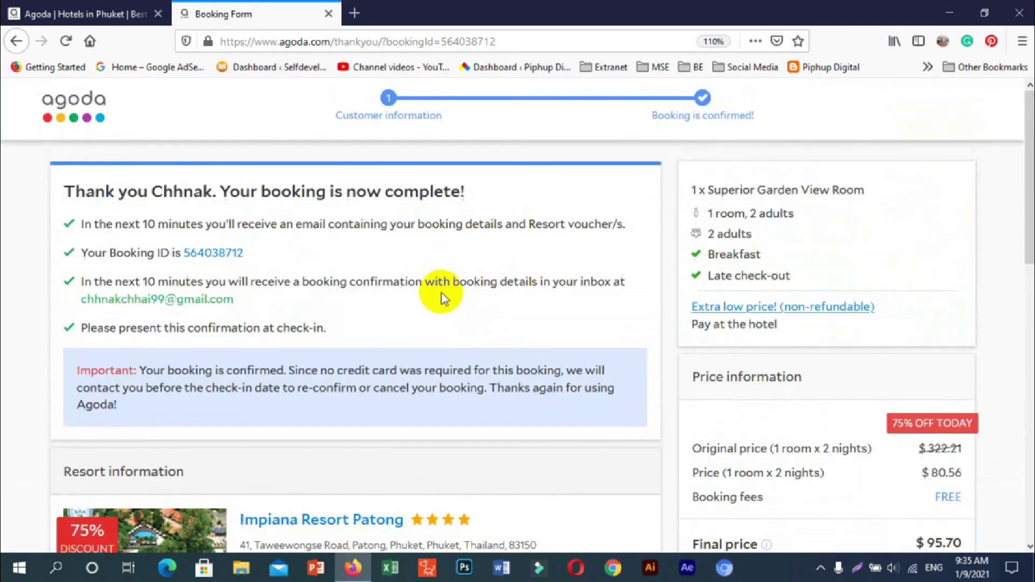
left_click(328, 14)
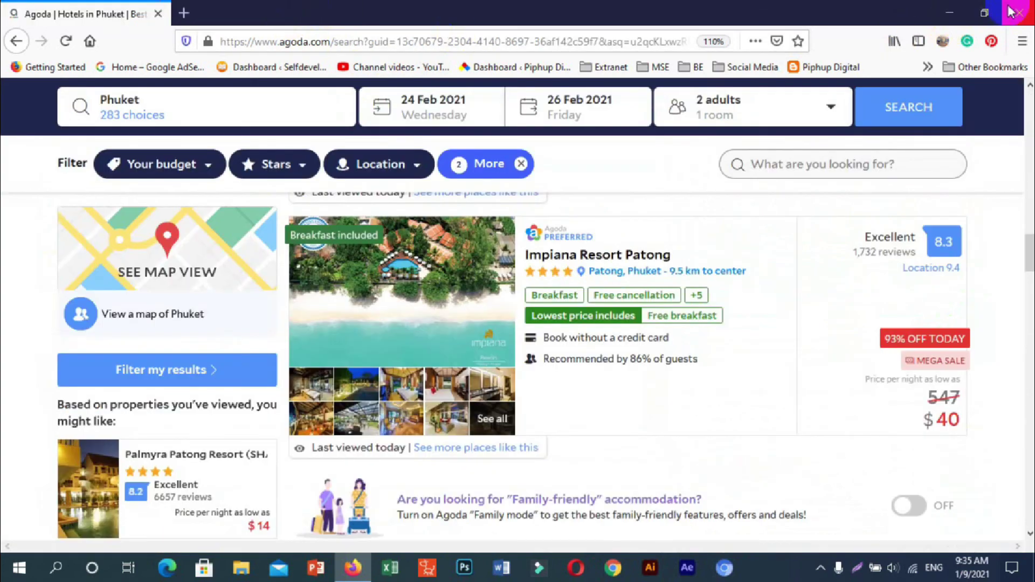